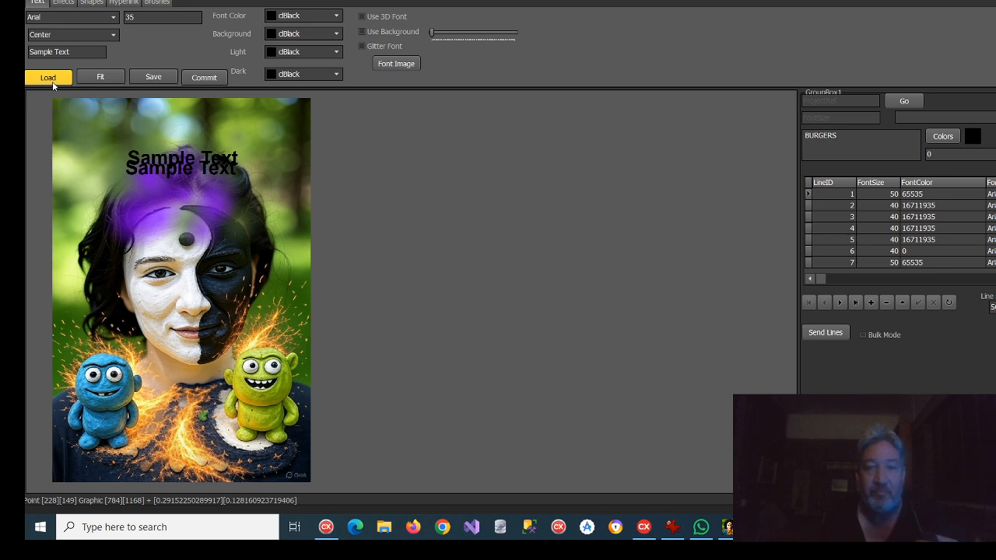
Step: Load GrokratesAndPlaydough.jpg from the Pictures folder and shrink its display so the whole picture fits the canvas
{"action": "left_click", "coordinate": [51, 81]}
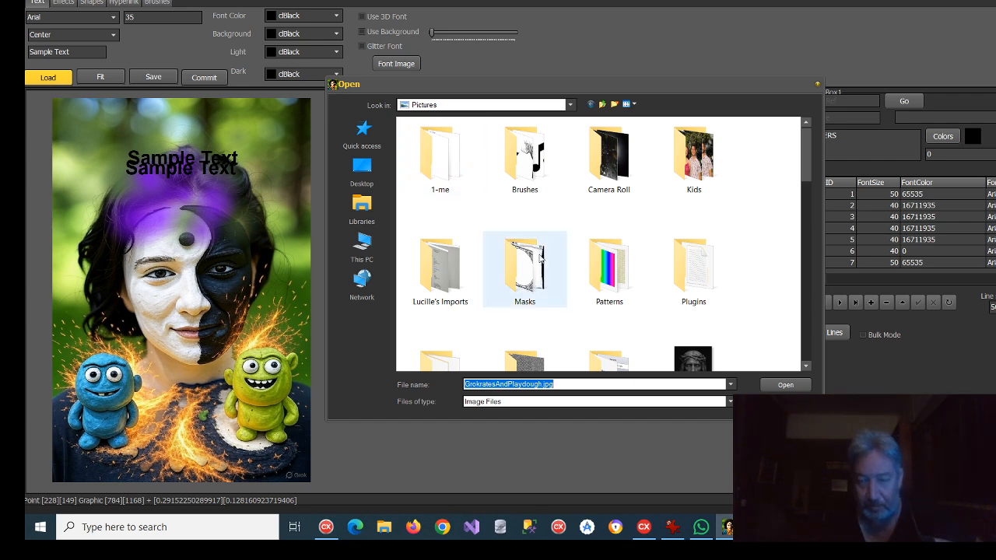
{"action": "scroll", "coordinate": [567, 238], "scroll_direction": "down", "scroll_amount": 5}
{"action": "scroll", "coordinate": [506, 270], "scroll_direction": "down", "scroll_amount": 3}
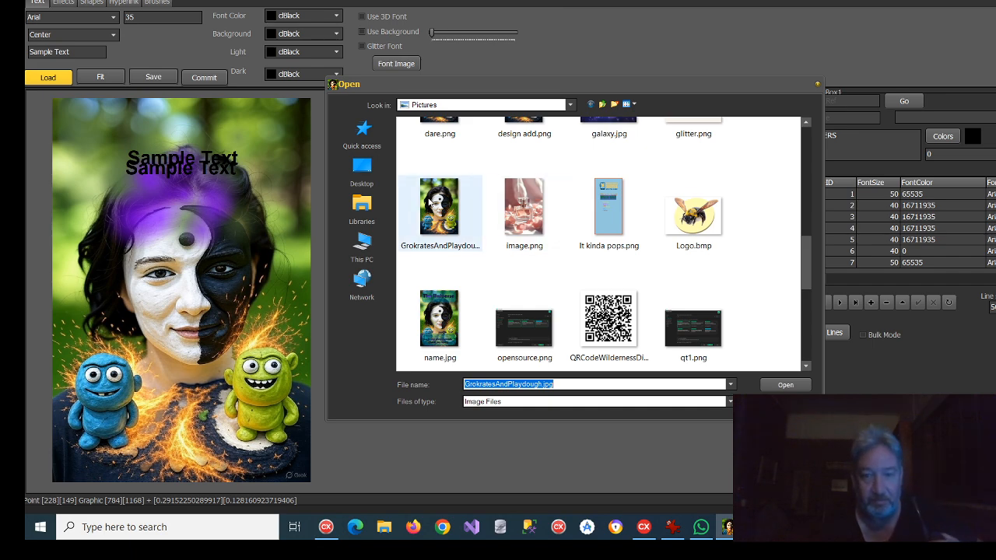
{"action": "left_click", "coordinate": [453, 220]}
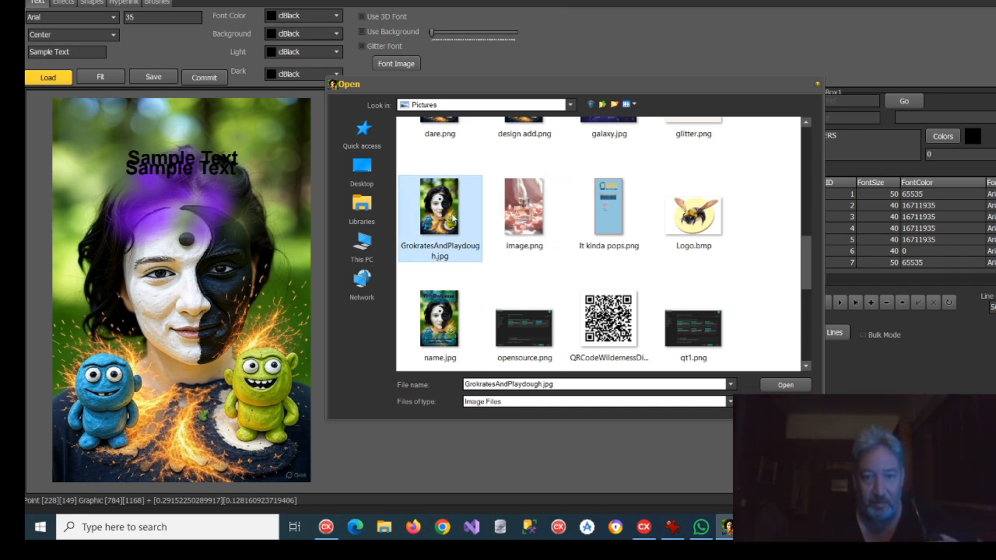
{"action": "left_click", "coordinate": [783, 384]}
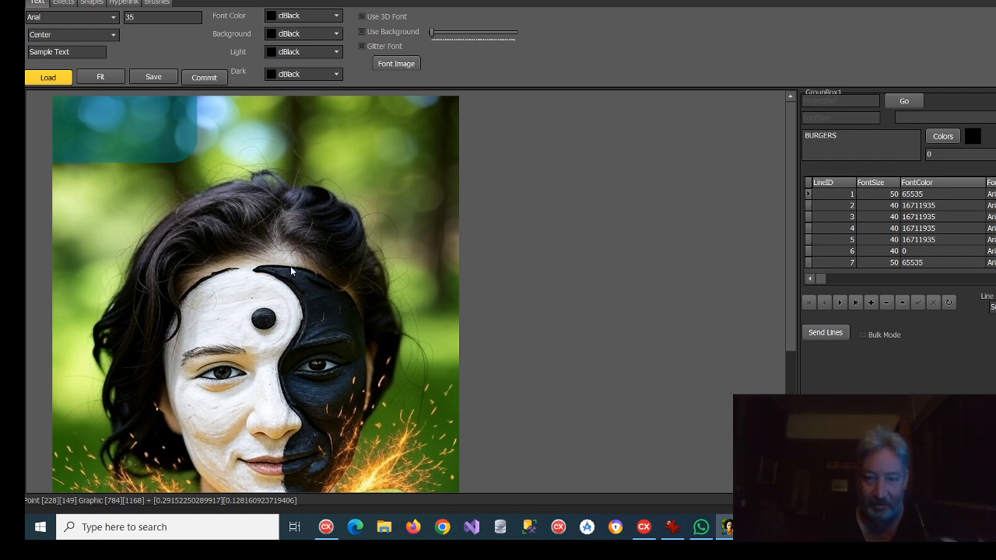
{"action": "double_click", "coordinate": [280, 206]}
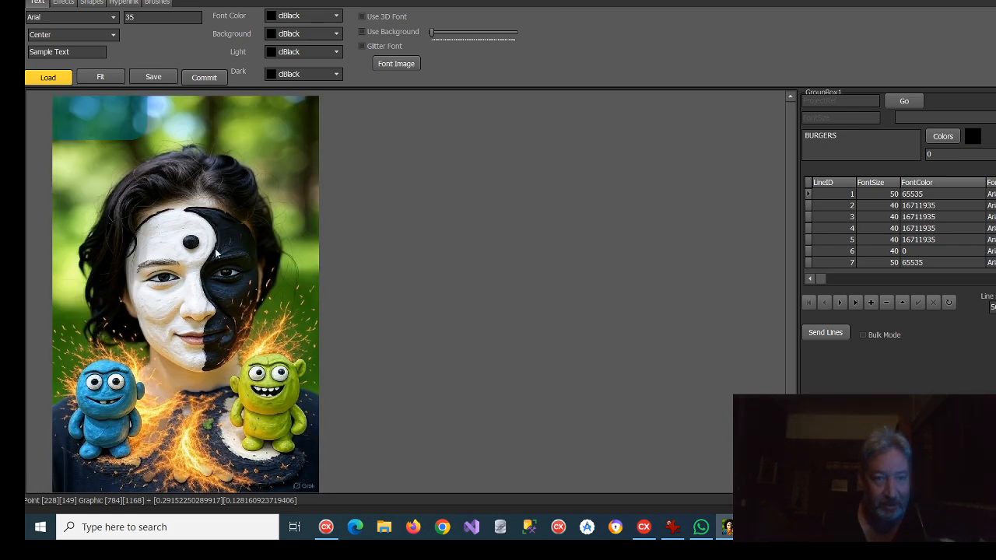
Step: Reload the portrait picture GrokratesAndPlaydough.jpg from the Pictures folder
{"action": "left_click", "coordinate": [49, 78]}
{"action": "scroll", "coordinate": [621, 232], "scroll_direction": "down", "scroll_amount": 8}
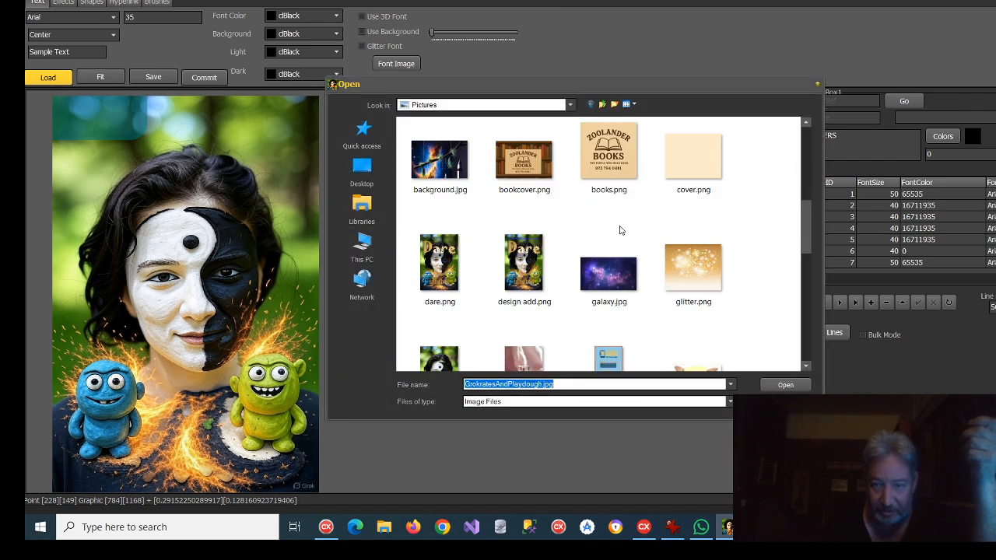
{"action": "left_click", "coordinate": [473, 214]}
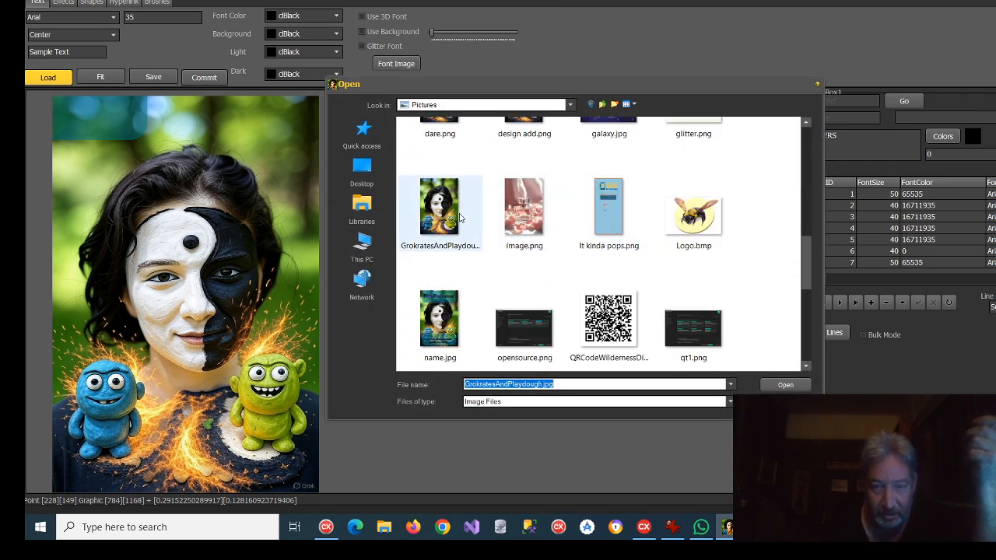
{"action": "left_click", "coordinate": [801, 386]}
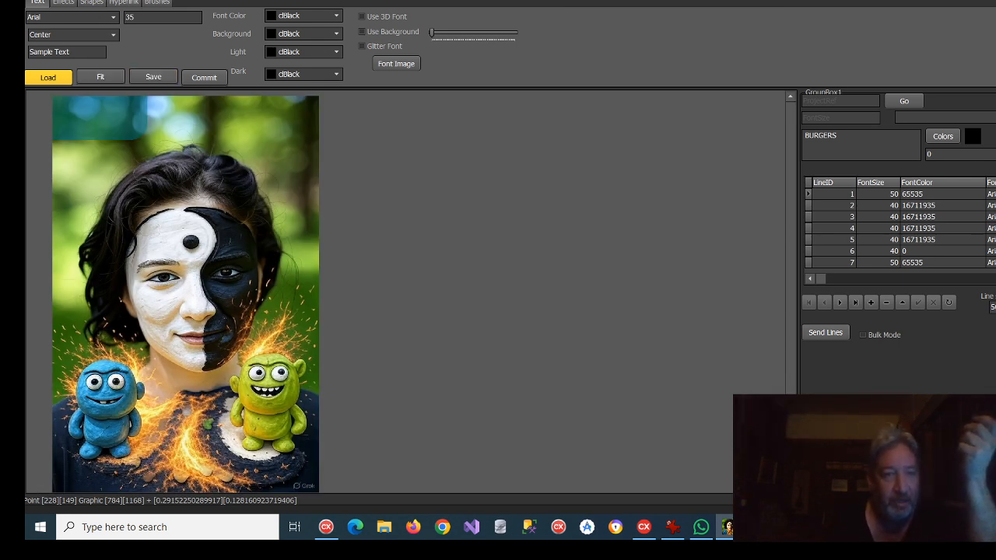
Step: Draw a 700 by 400 teal RoundRect shape over the upper part of the portrait, with slightly lowered opacity
{"action": "left_click", "coordinate": [92, 3]}
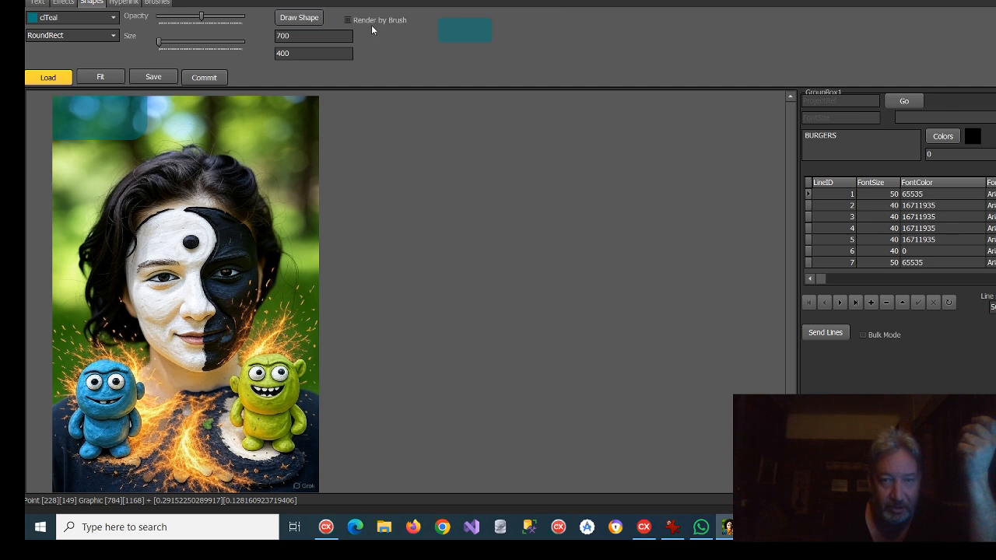
{"action": "left_click", "coordinate": [305, 19]}
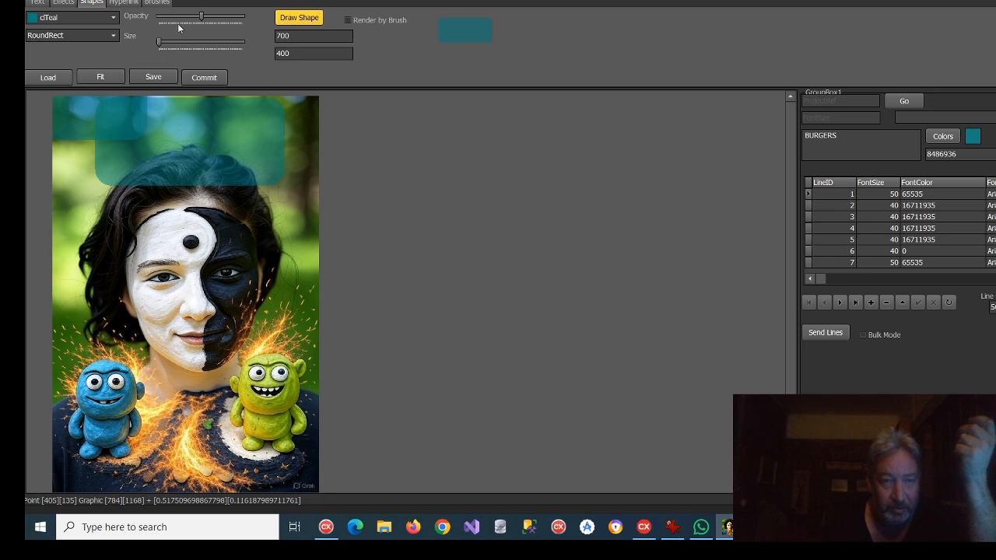
{"action": "mouse_move", "coordinate": [201, 17]}
{"action": "left_mouse_down"}
{"action": "mouse_move", "coordinate": [163, 24]}
{"action": "mouse_move", "coordinate": [233, 19]}
{"action": "mouse_move", "coordinate": [195, 16]}
{"action": "left_mouse_up"}
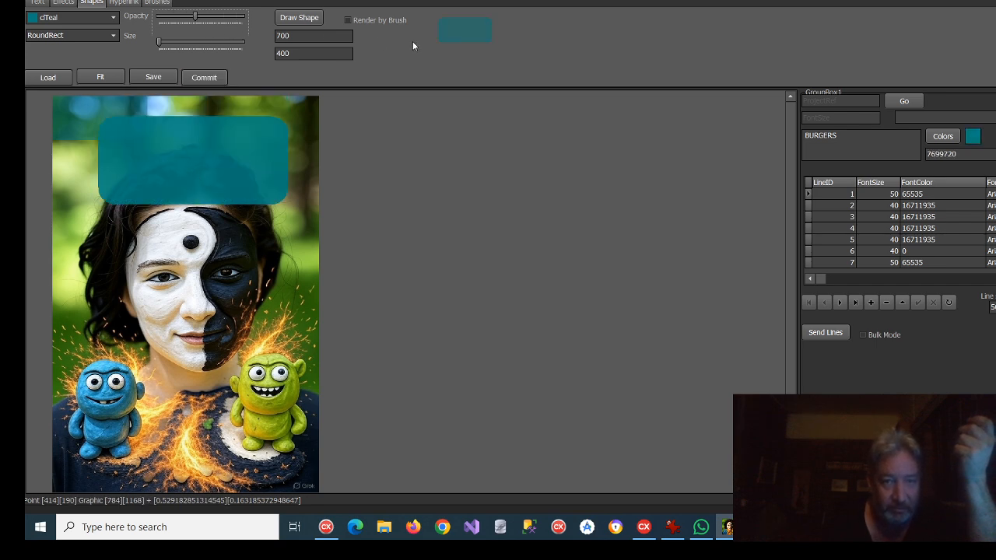
{"action": "left_click", "coordinate": [306, 21]}
{"action": "left_click", "coordinate": [185, 161]}
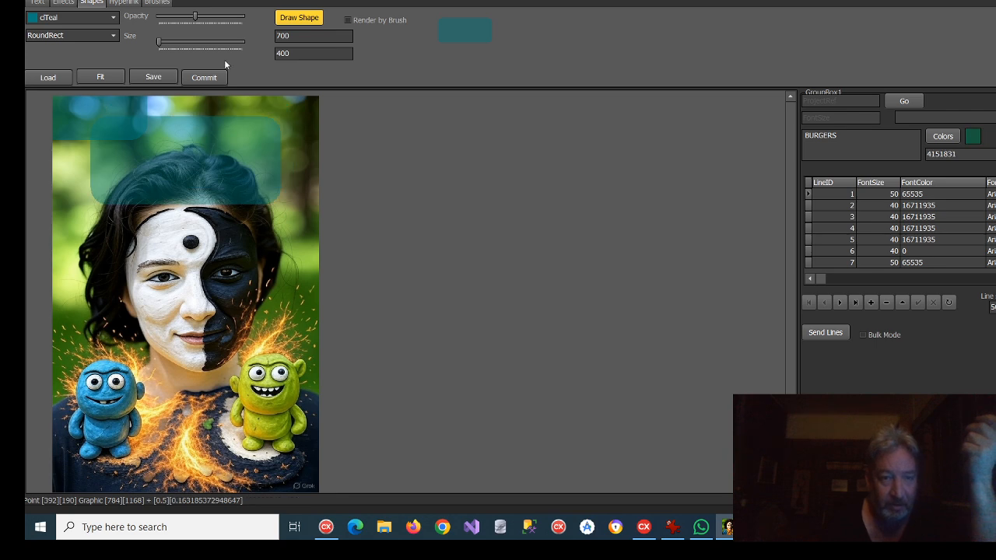
Step: Raise the teal shape's opacity, center it along the top edge of the portrait and commit it
{"action": "left_click_drag", "start_coordinate": [195, 16], "coordinate": [211, 16]}
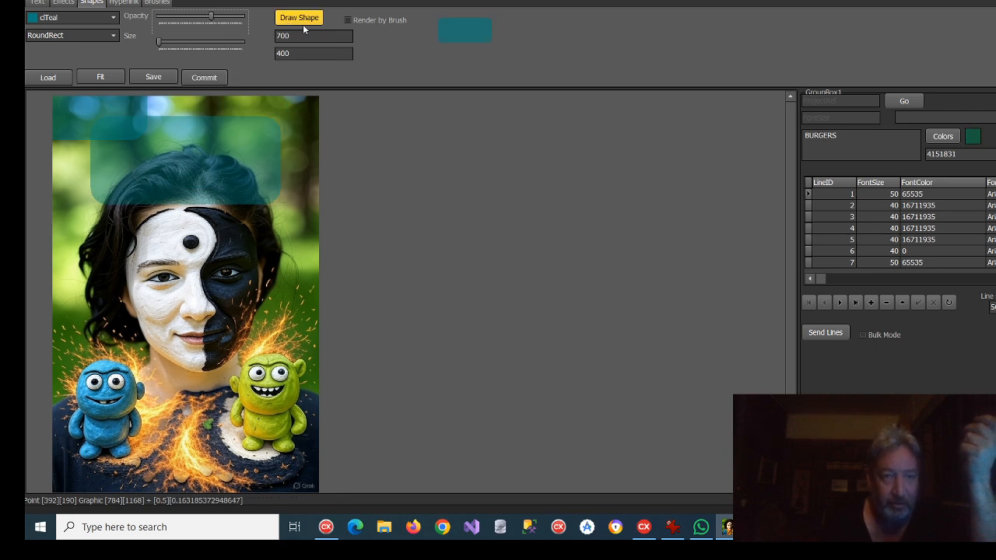
{"action": "left_click", "coordinate": [182, 141]}
{"action": "left_click", "coordinate": [183, 142]}
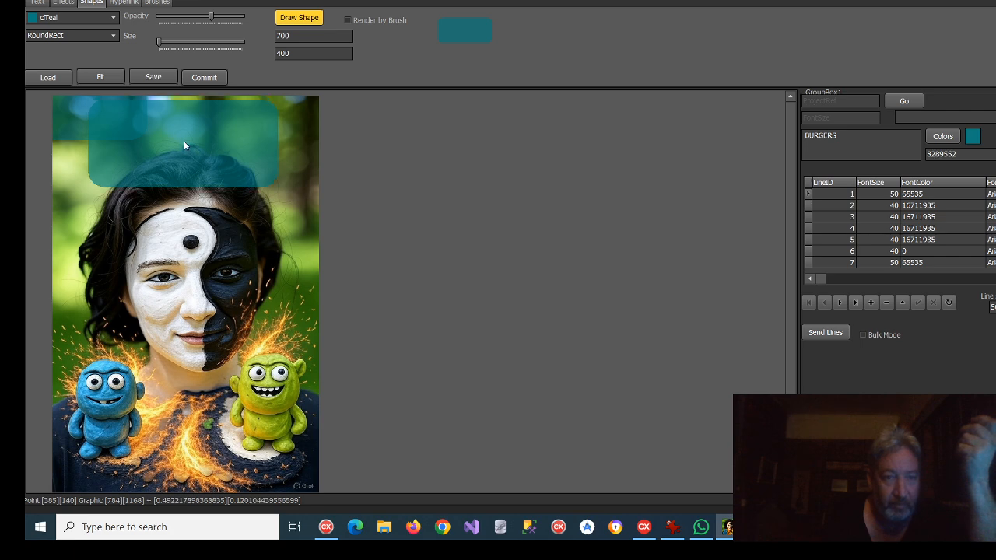
{"action": "left_click", "coordinate": [209, 78]}
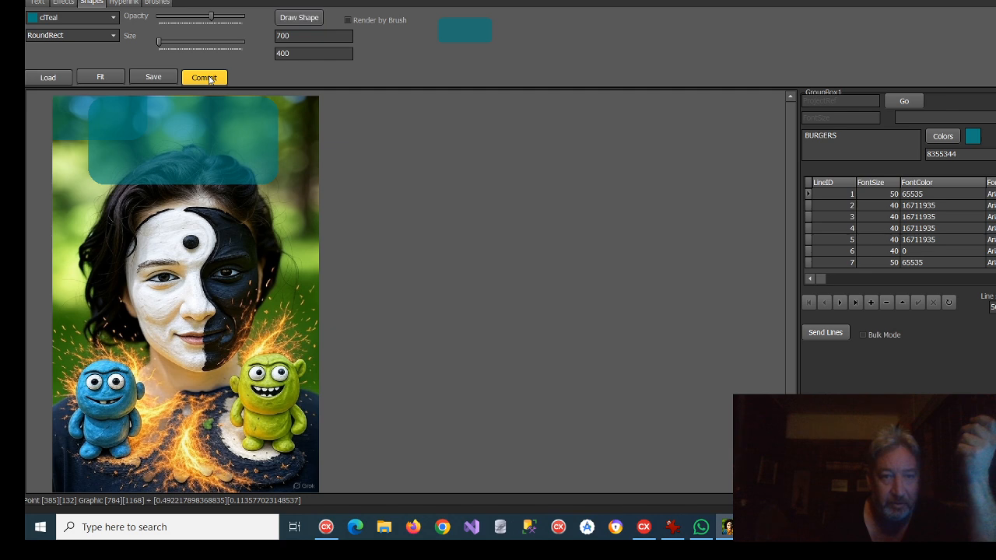
Step: Place a second teal rounded rectangle centered near the bottom of the portrait, between the two clay figures, and commit it
{"action": "left_click", "coordinate": [146, 442]}
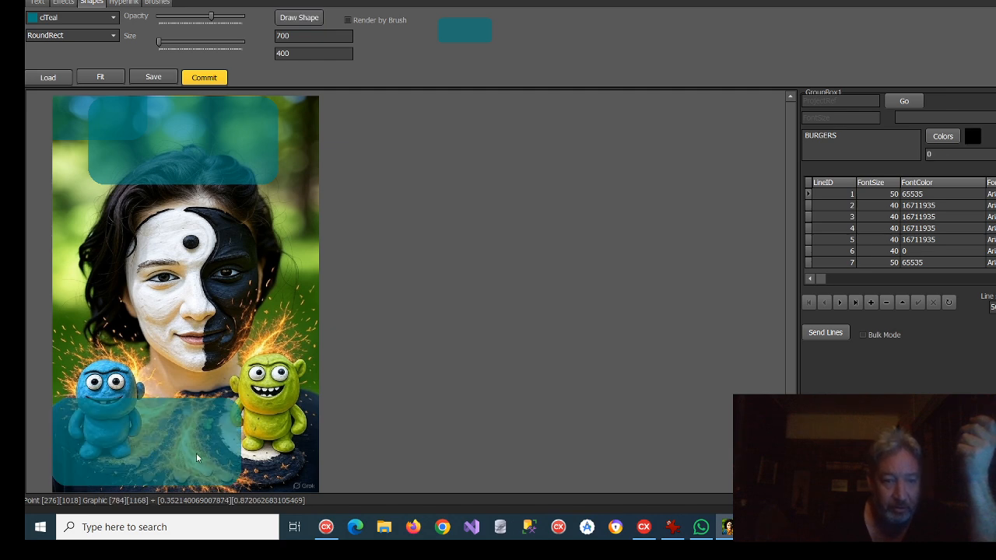
{"action": "left_click", "coordinate": [196, 449]}
{"action": "left_click", "coordinate": [179, 441]}
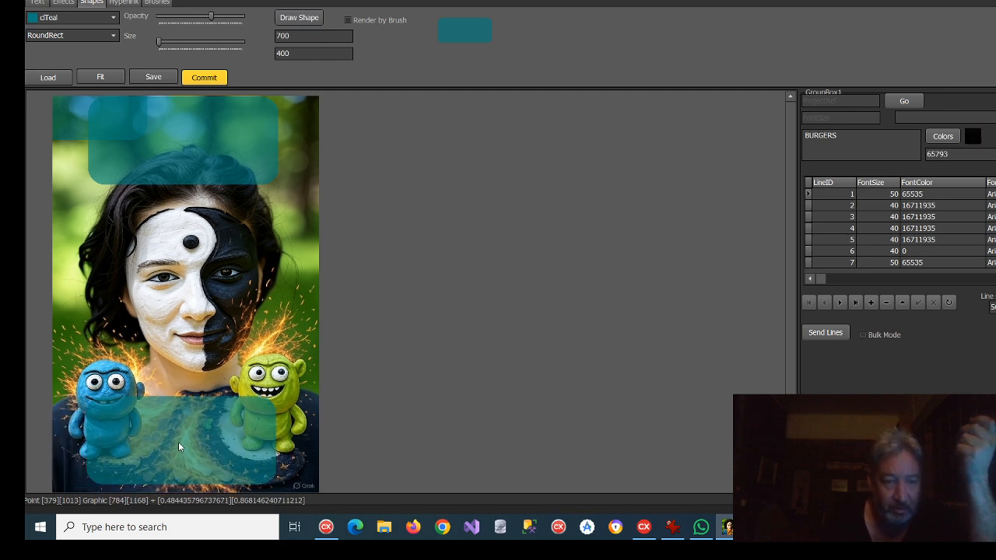
{"action": "left_click", "coordinate": [183, 442]}
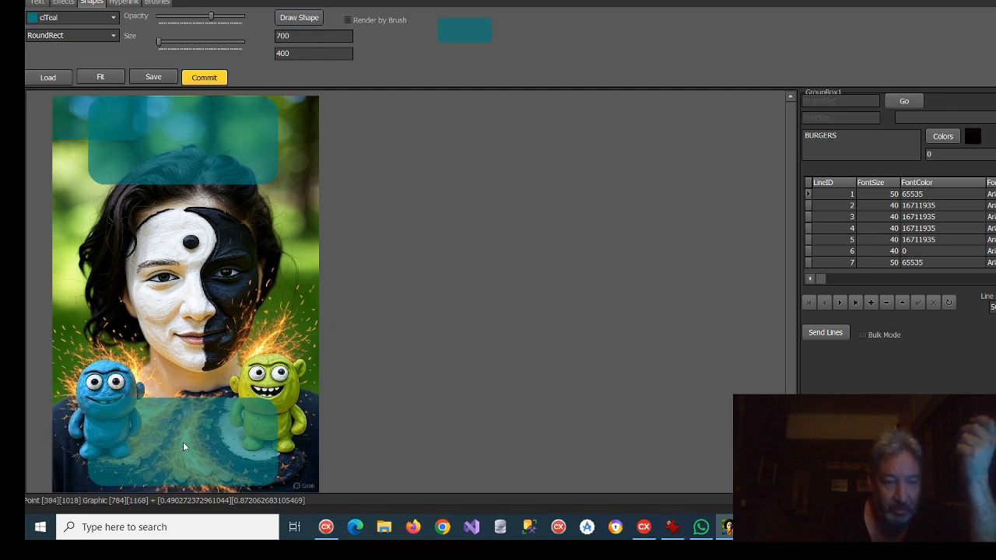
{"action": "left_click", "coordinate": [207, 79]}
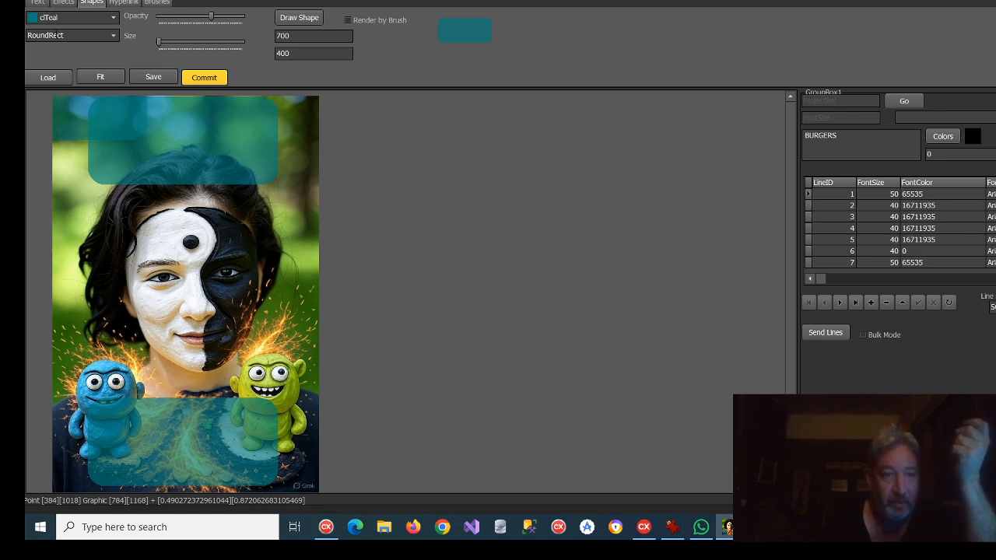
Step: Set the text font to Berlin Sans FB at size 45
{"action": "left_click", "coordinate": [37, 3]}
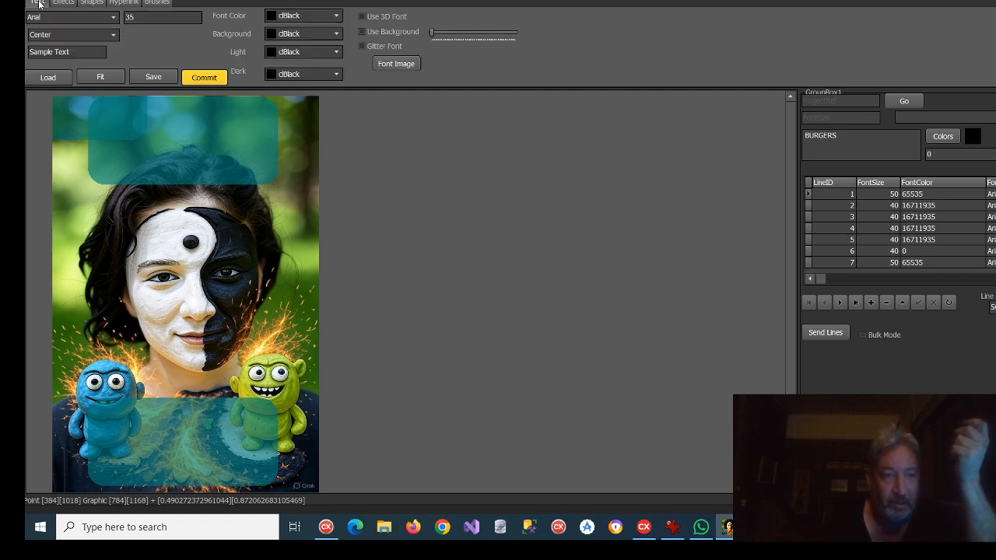
{"action": "left_click", "coordinate": [113, 18]}
{"action": "scroll", "coordinate": [98, 64], "scroll_direction": "down", "scroll_amount": 3}
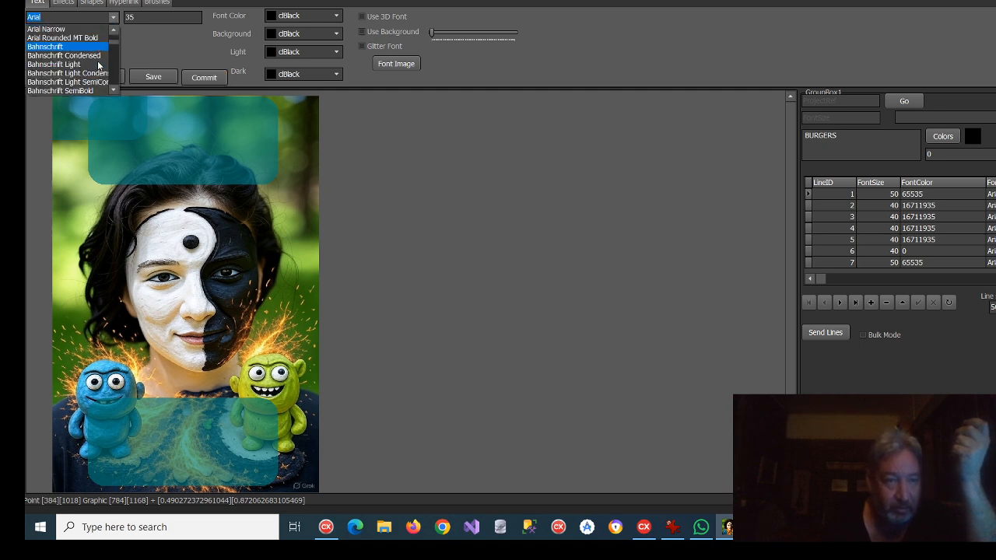
{"action": "scroll", "coordinate": [89, 67], "scroll_direction": "down", "scroll_amount": 2}
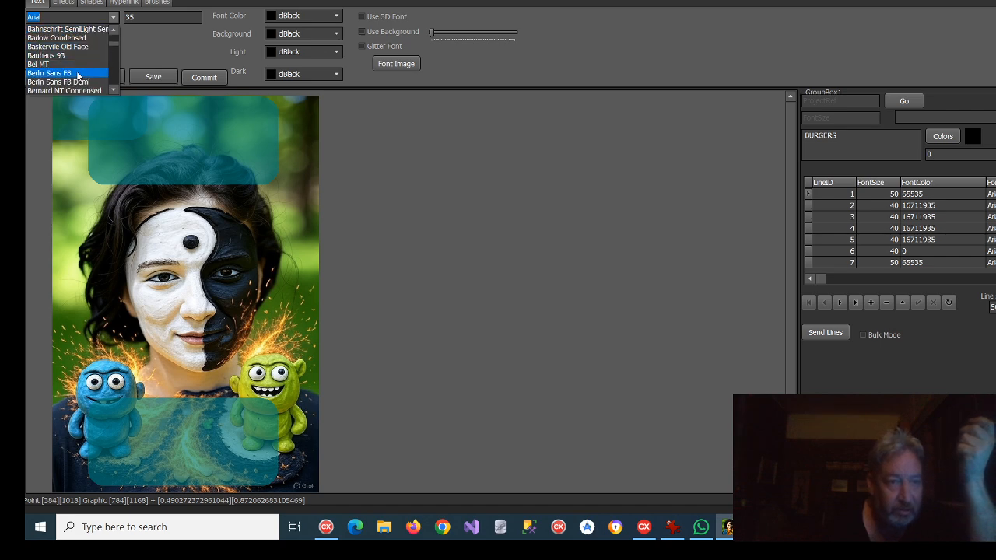
{"action": "left_click", "coordinate": [80, 73]}
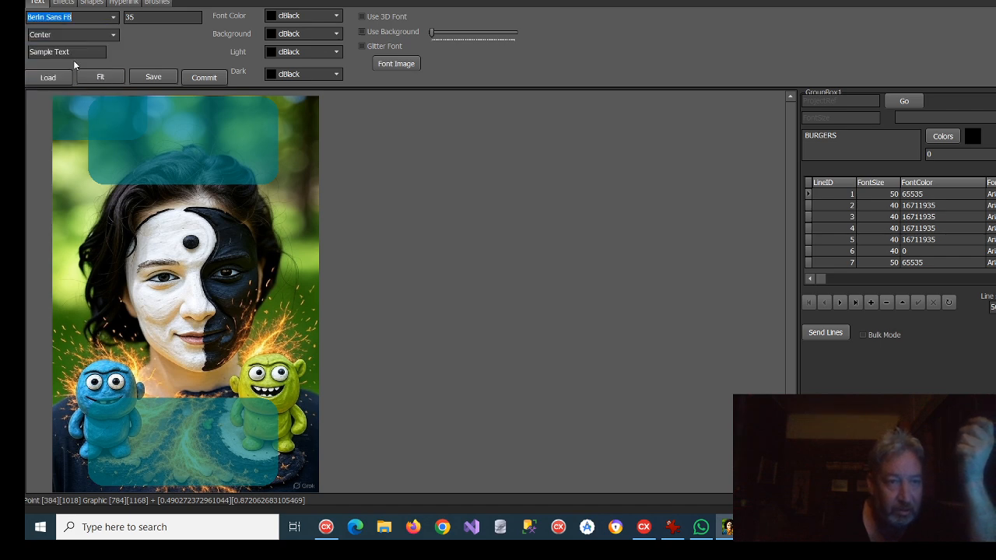
{"action": "double_click", "coordinate": [143, 18]}
{"action": "type", "text": "45"}
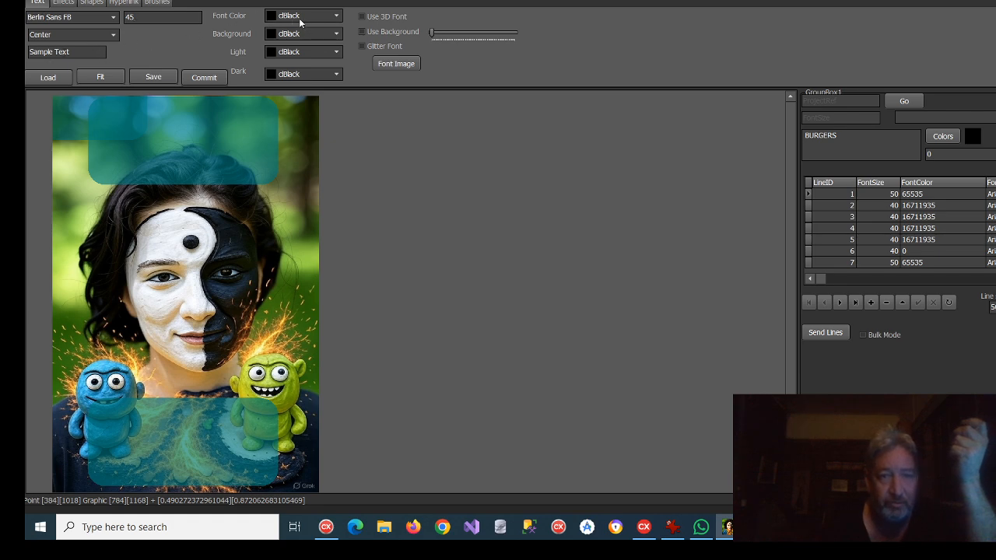
Step: Enable the glitter font and load galaxy.jpg as its font image
{"action": "left_click", "coordinate": [362, 46]}
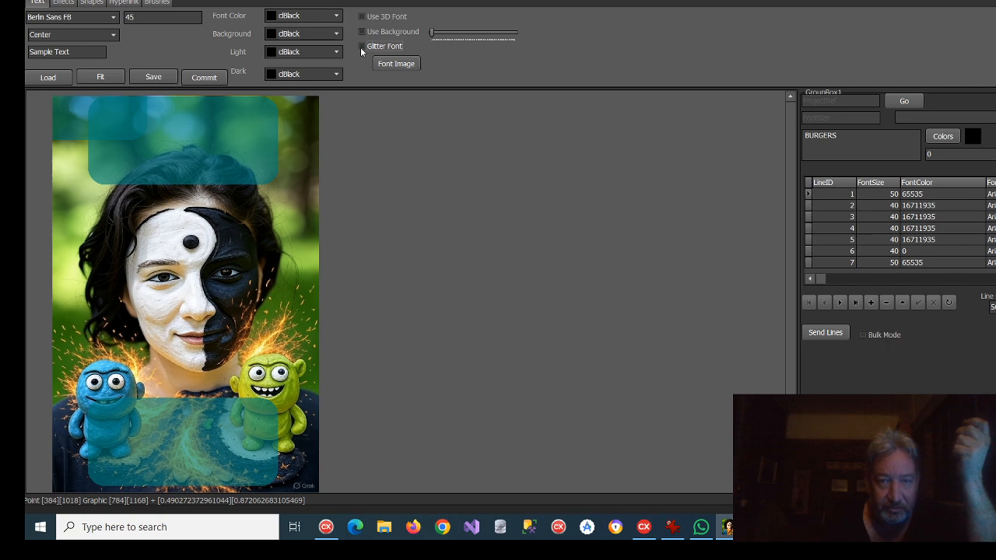
{"action": "left_click", "coordinate": [396, 64]}
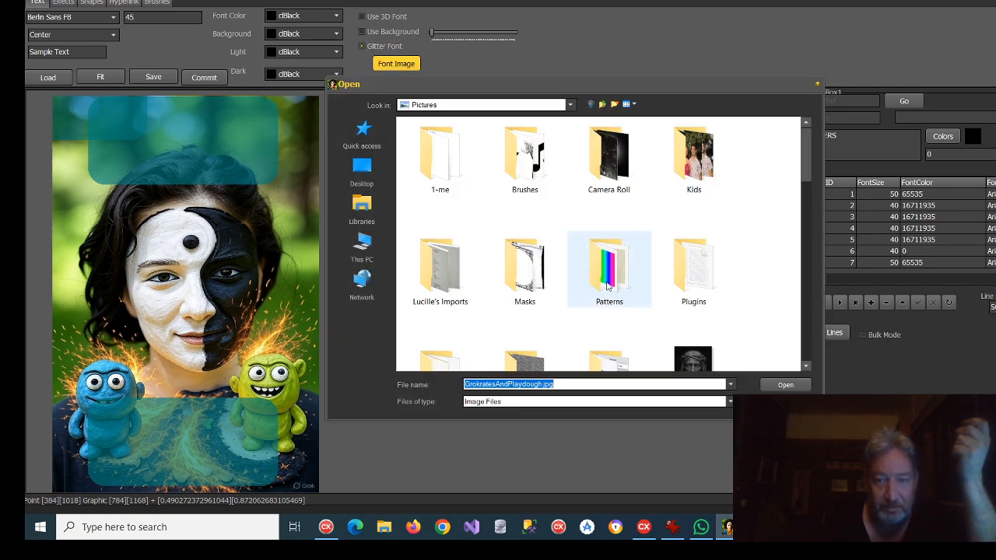
{"action": "scroll", "coordinate": [621, 256], "scroll_direction": "down", "scroll_amount": 5}
{"action": "left_click", "coordinate": [620, 257]}
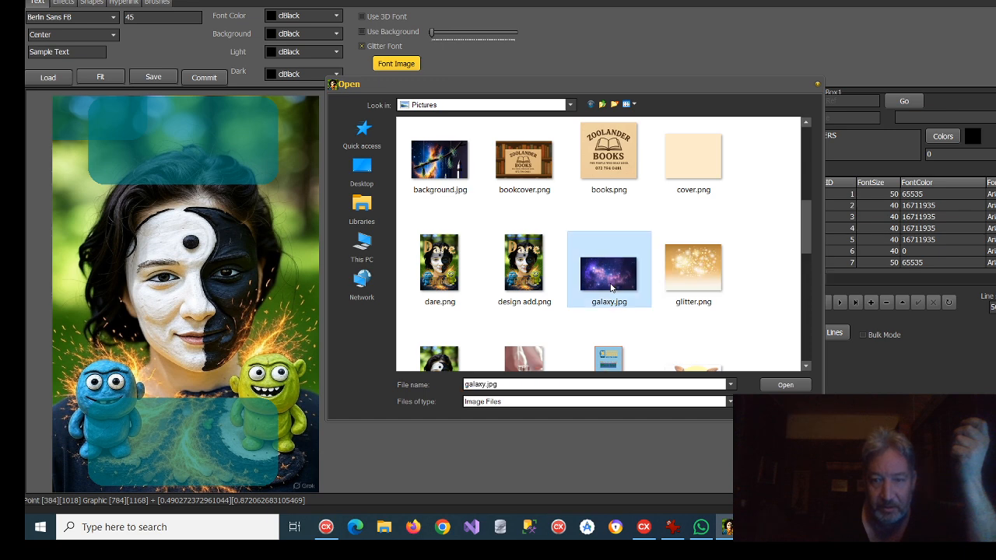
{"action": "left_click", "coordinate": [785, 384]}
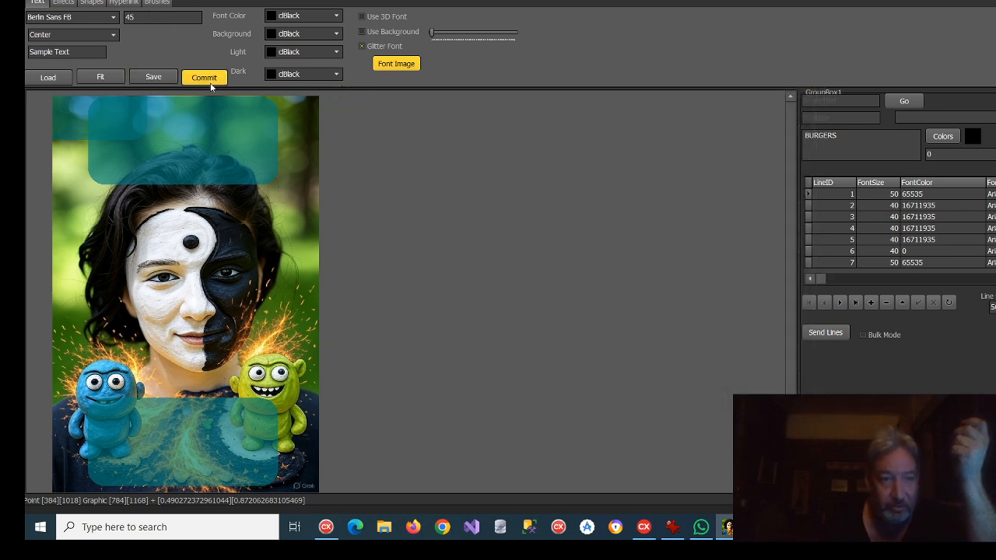
Step: Try out the sample text in the galaxy glitter font on the upper teal panel
{"action": "left_click", "coordinate": [118, 111]}
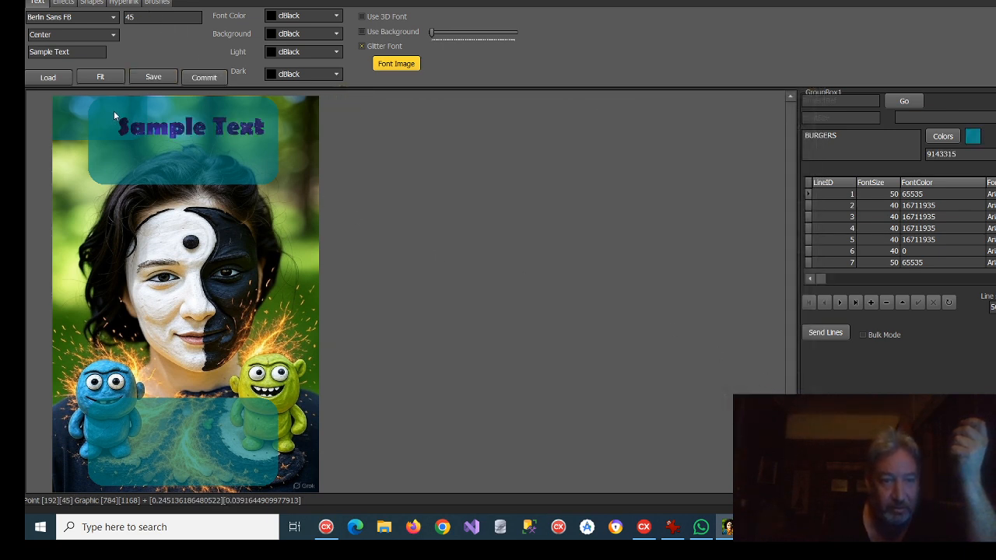
{"action": "left_click", "coordinate": [118, 109]}
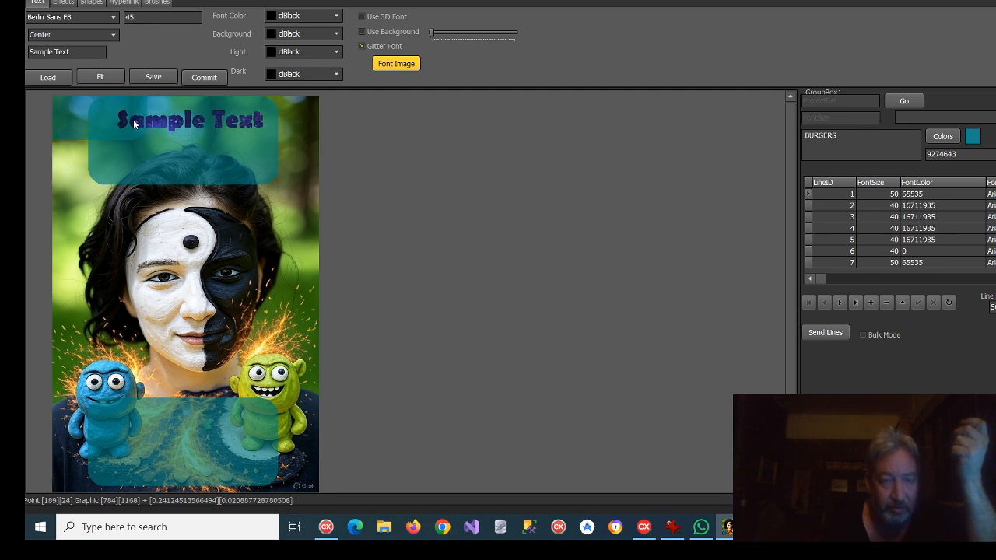
{"action": "double_click", "coordinate": [149, 16]}
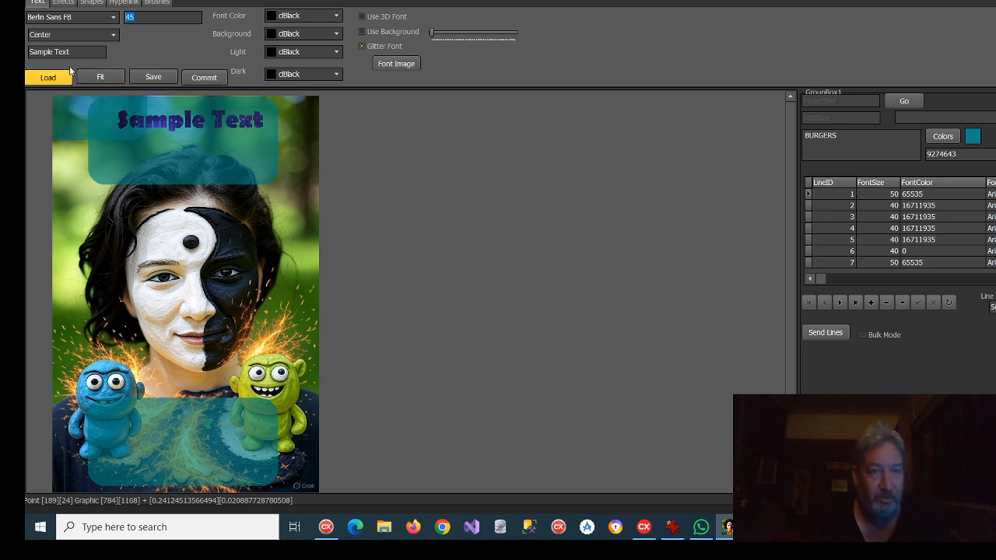
Step: Change the text to "The Universe" and place it on the upper teal panel
{"action": "left_click_drag", "start_coordinate": [73, 52], "coordinate": [27, 53]}
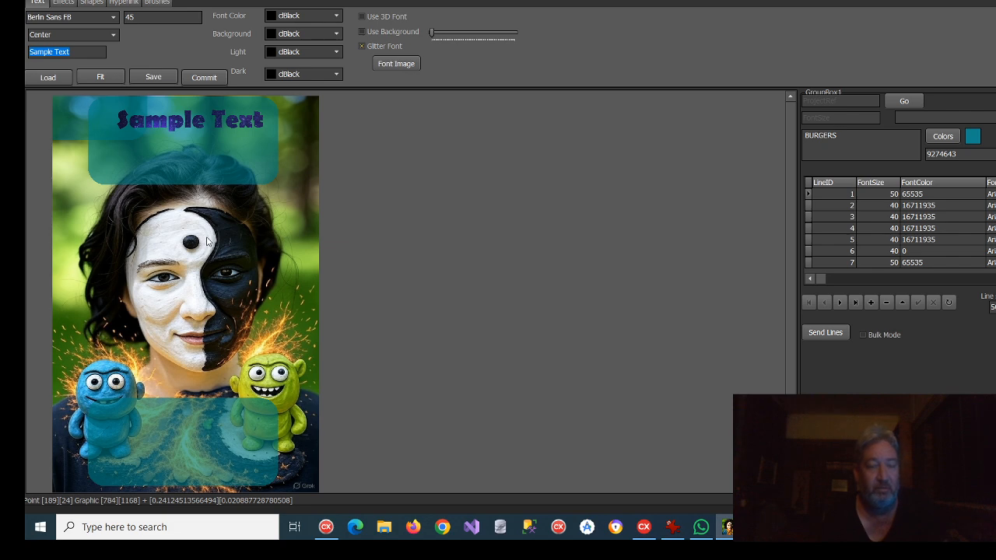
{"action": "type", "text": "The Universe"}
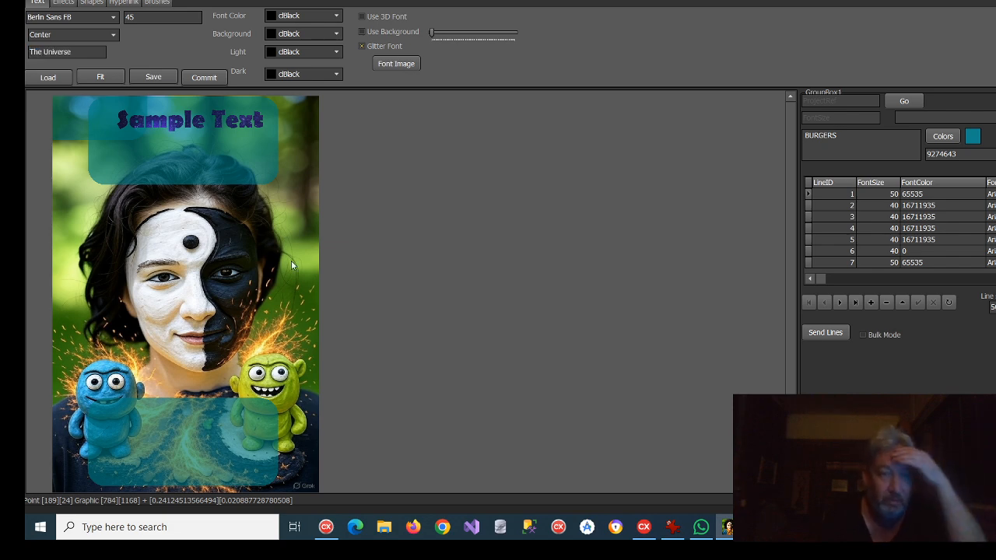
{"action": "left_click", "coordinate": [109, 122]}
{"action": "left_click", "coordinate": [108, 116]}
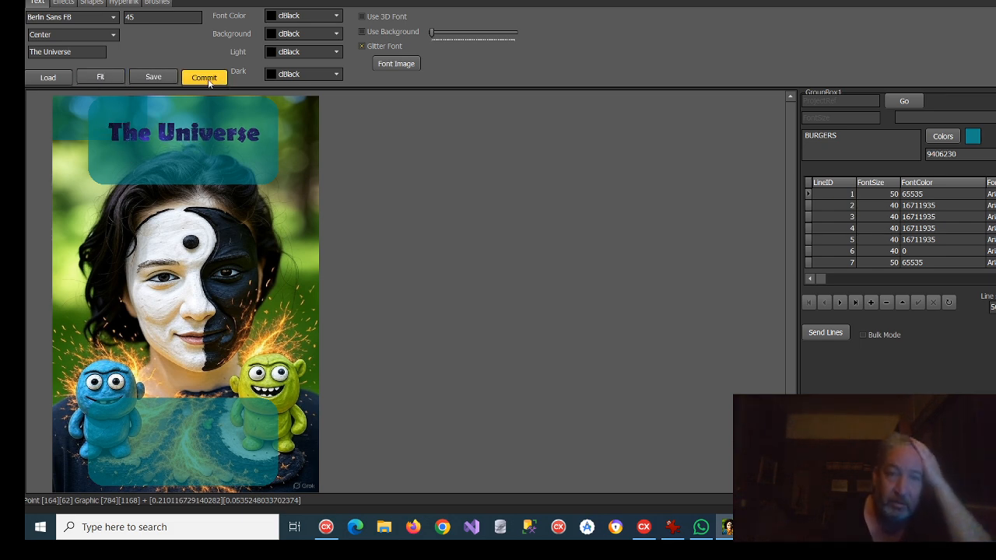
Step: Change the text to "... is my playground" and place it on the lower teal panel
{"action": "left_click_drag", "start_coordinate": [73, 53], "coordinate": [28, 54]}
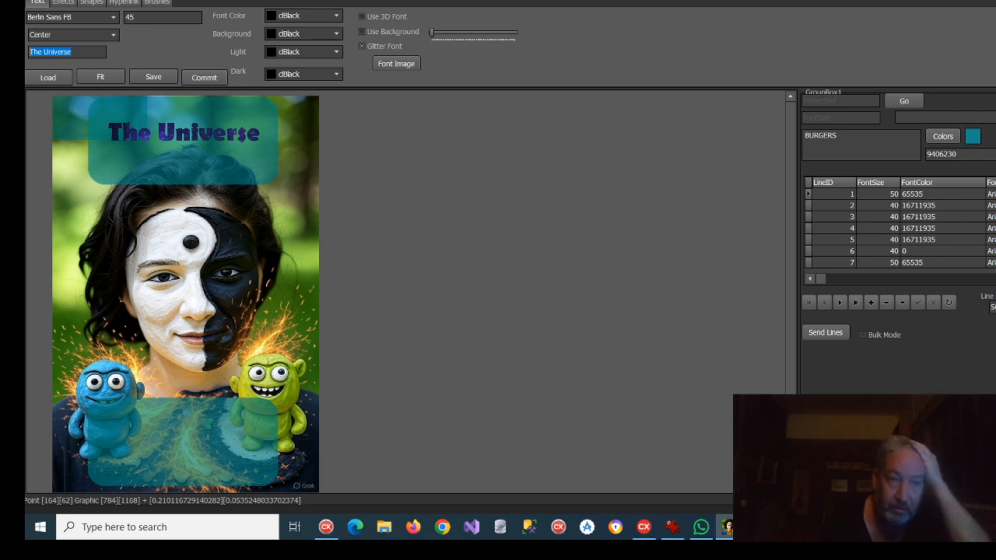
{"action": "key", "text": "BackSpace"}
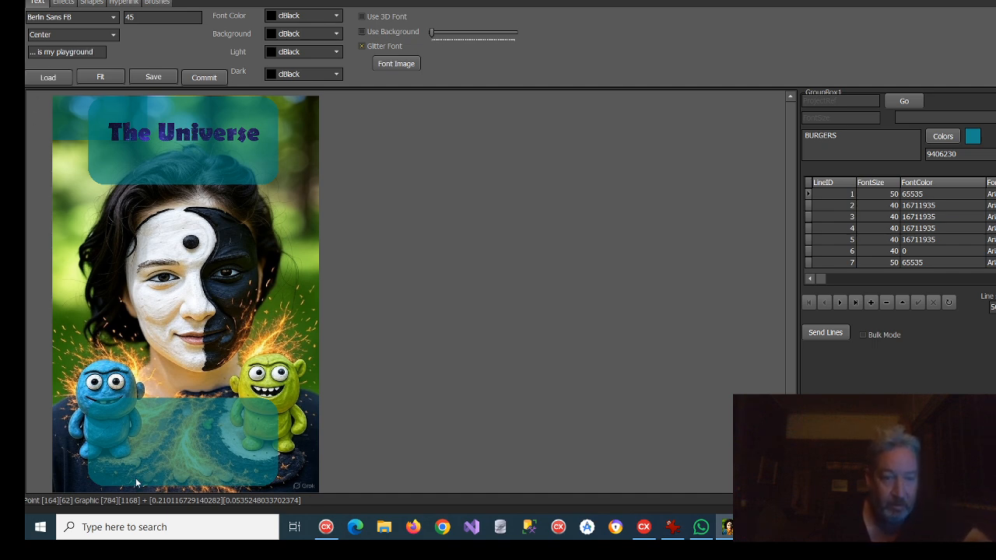
{"action": "left_click", "coordinate": [124, 431]}
{"action": "left_click", "coordinate": [100, 427]}
{"action": "left_click", "coordinate": [85, 433]}
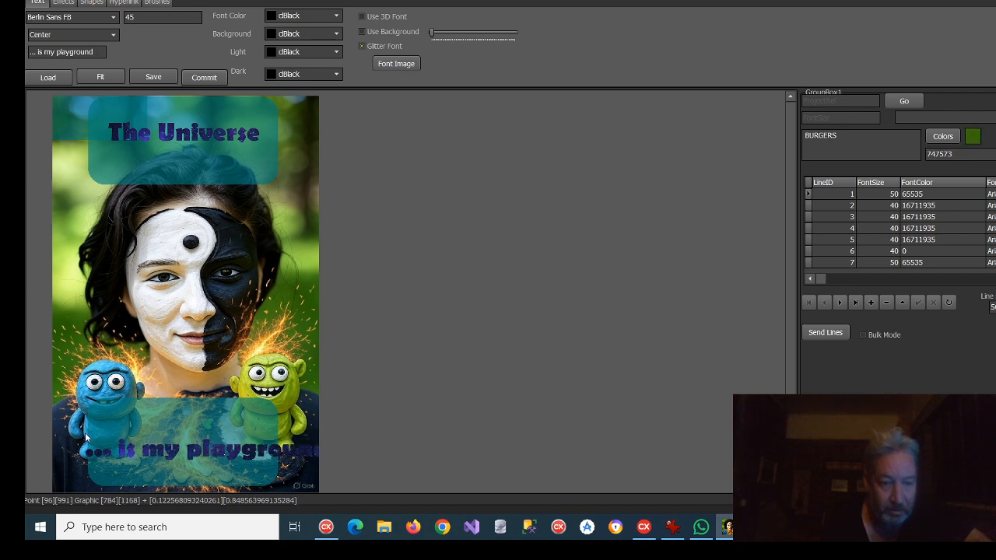
Step: Set the font size to 35, reposition "... is my playground" within the lower teal panel and commit it
{"action": "double_click", "coordinate": [124, 17]}
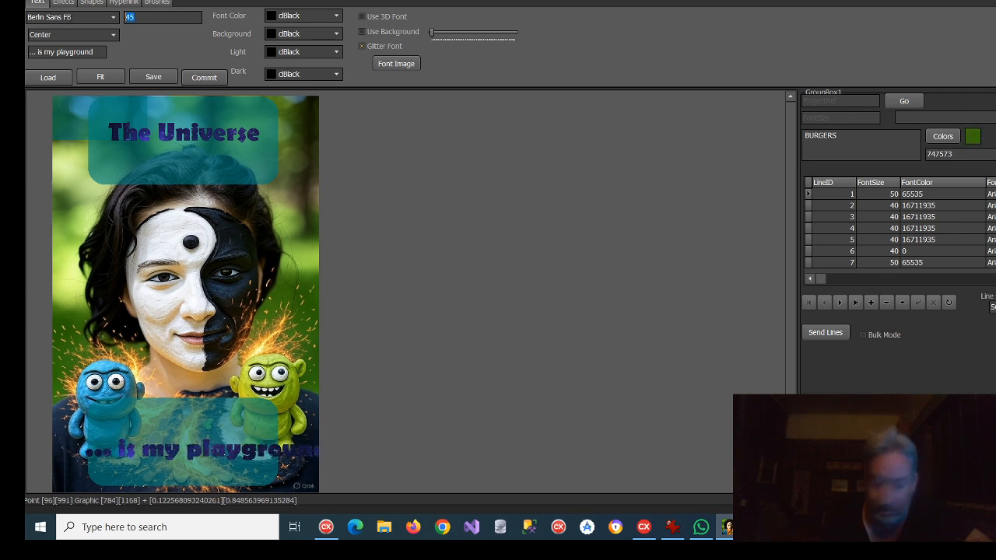
{"action": "type", "text": "35"}
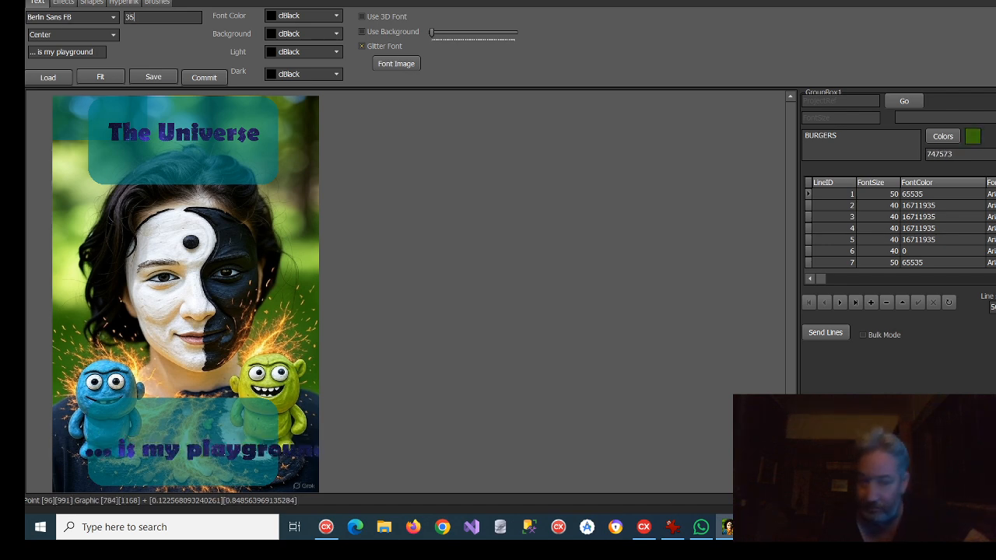
{"action": "left_click", "coordinate": [100, 430]}
{"action": "left_click", "coordinate": [91, 433]}
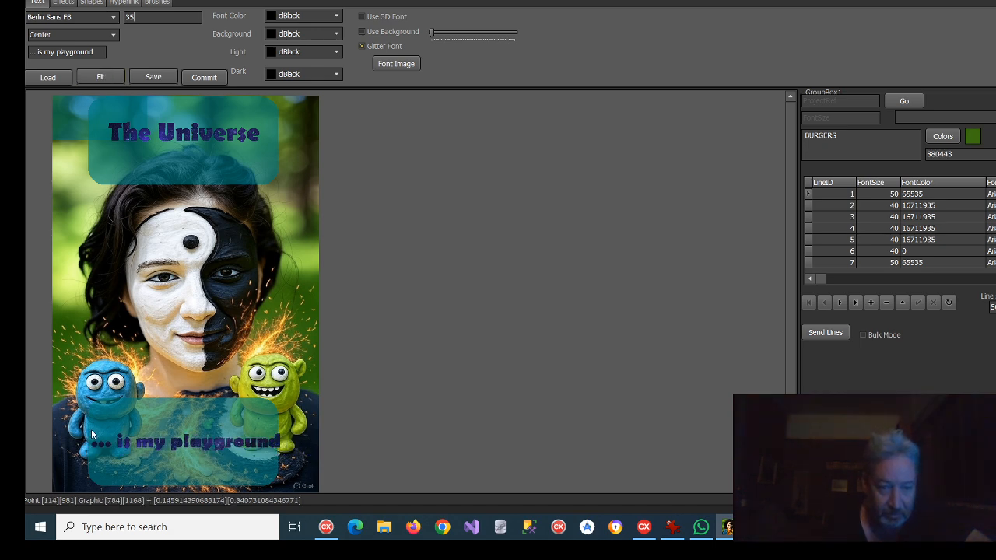
{"action": "left_click", "coordinate": [89, 434]}
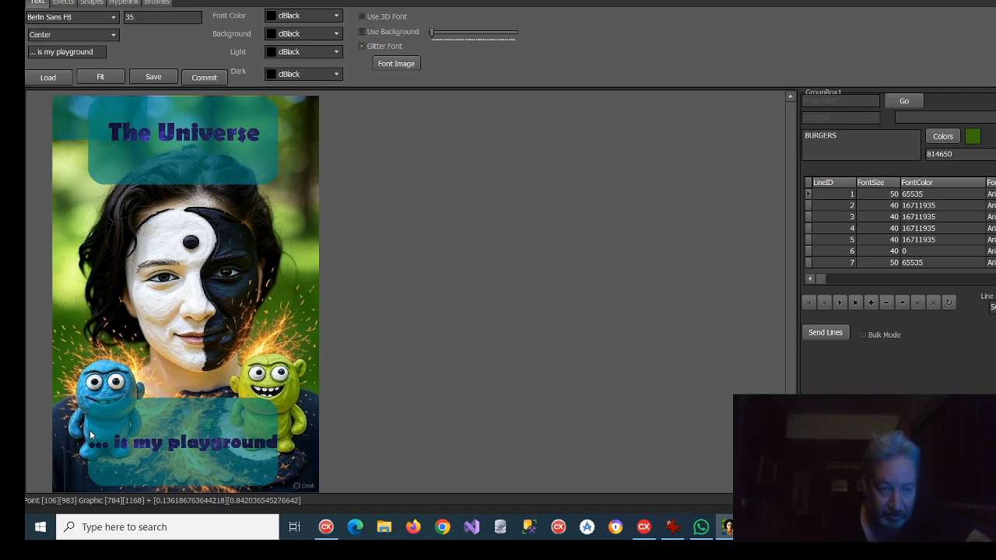
{"action": "left_click", "coordinate": [204, 77]}
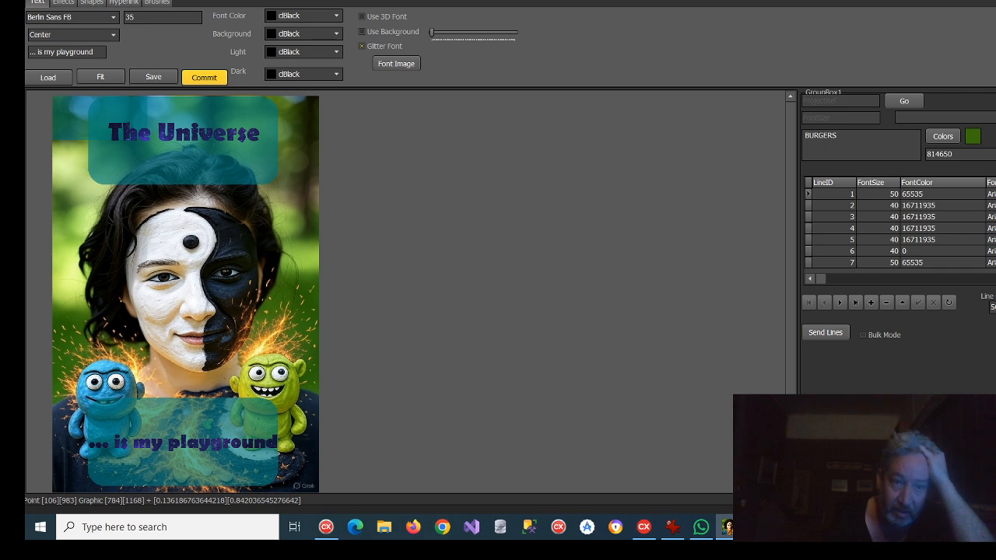
Step: Choose the Scatter brush and lower the brush slider to just below its midpoint
{"action": "left_click", "coordinate": [124, 3]}
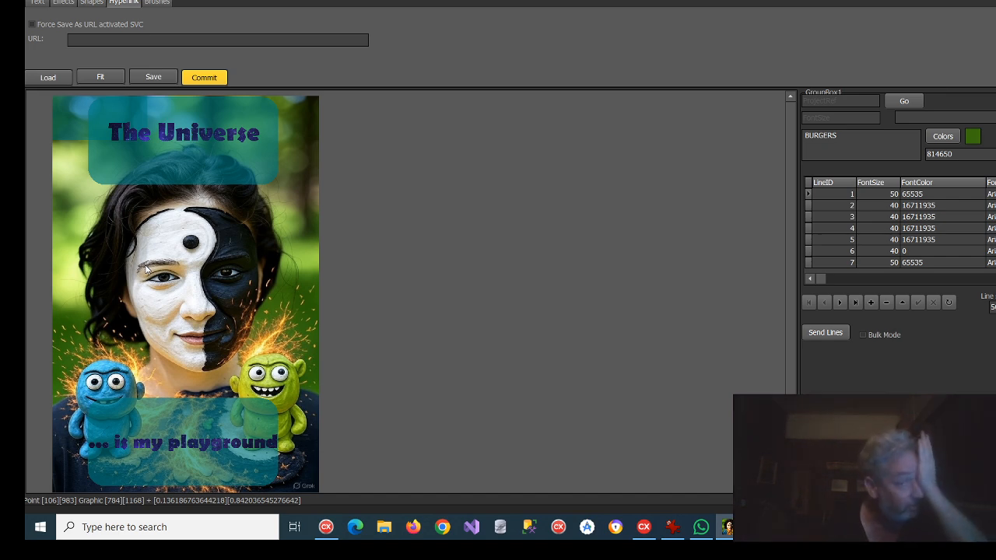
{"action": "left_click", "coordinate": [157, 3]}
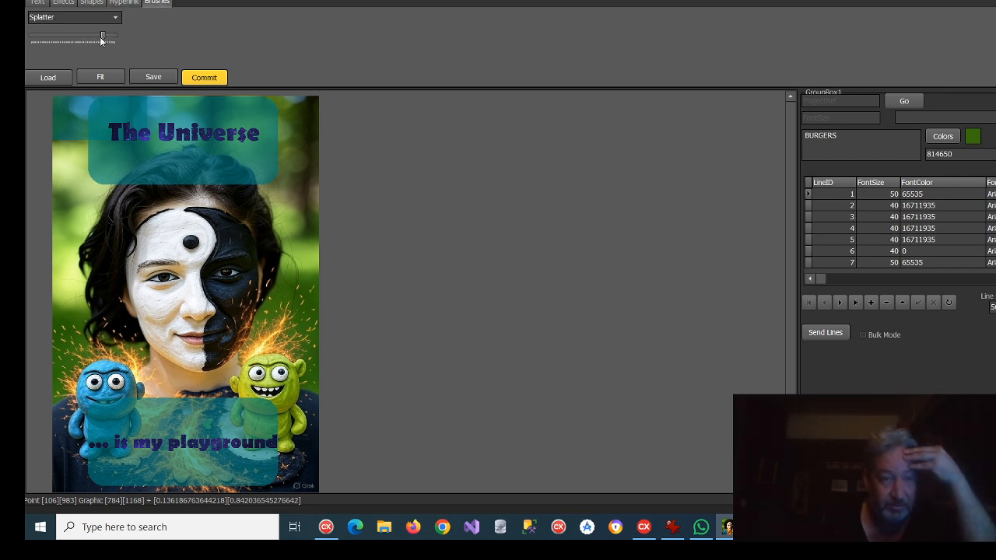
{"action": "mouse_move", "coordinate": [101, 36]}
{"action": "left_mouse_down"}
{"action": "mouse_move", "coordinate": [49, 50]}
{"action": "mouse_move", "coordinate": [67, 32]}
{"action": "left_mouse_up"}
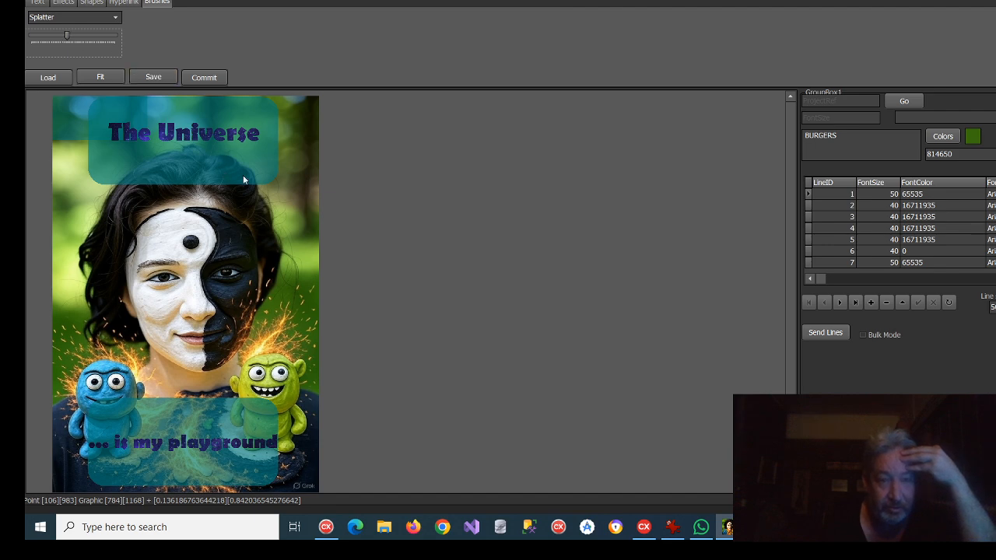
{"action": "scroll", "coordinate": [244, 179], "scroll_direction": "up", "scroll_amount": 5}
{"action": "scroll", "coordinate": [432, 315], "scroll_direction": "up", "scroll_amount": 3}
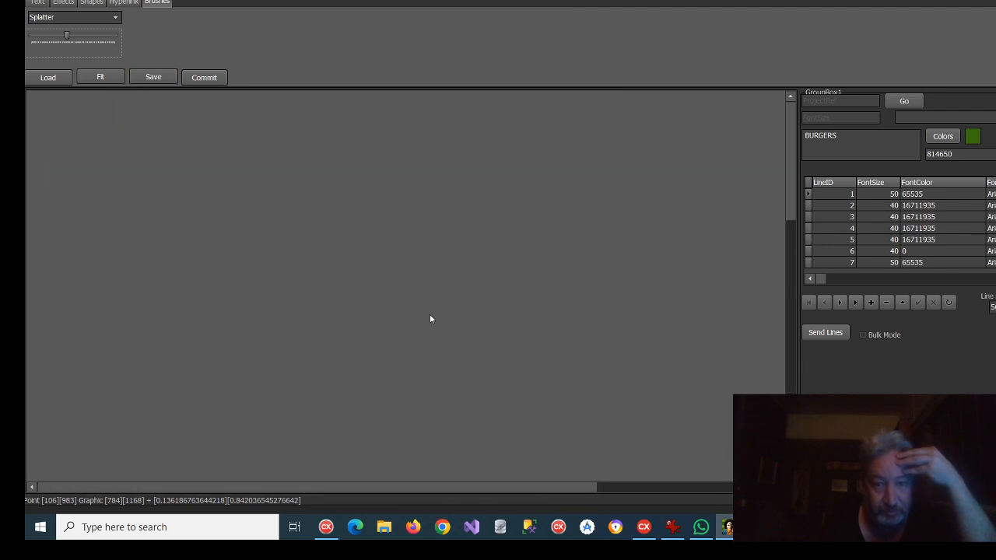
{"action": "scroll", "coordinate": [450, 326], "scroll_direction": "down", "scroll_amount": 4}
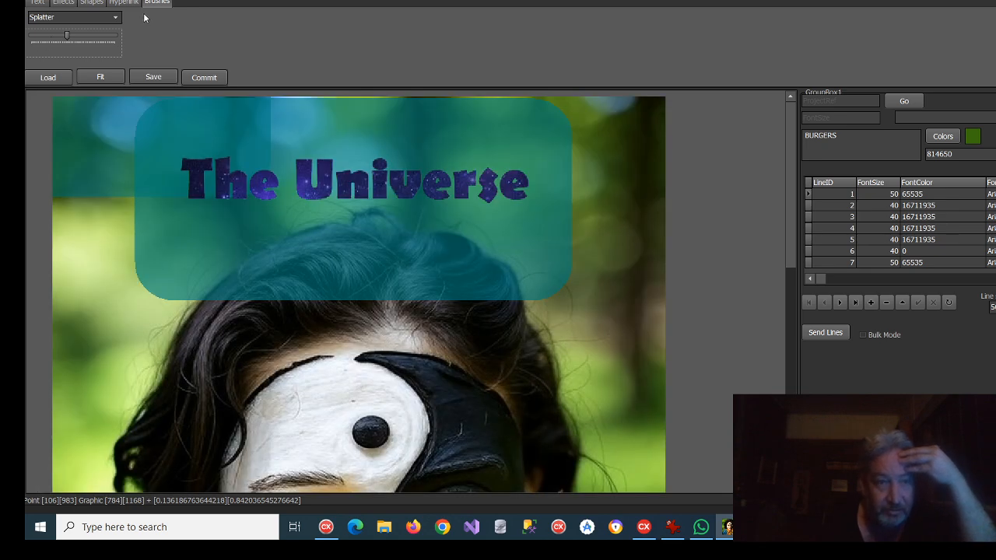
{"action": "left_click", "coordinate": [114, 17]}
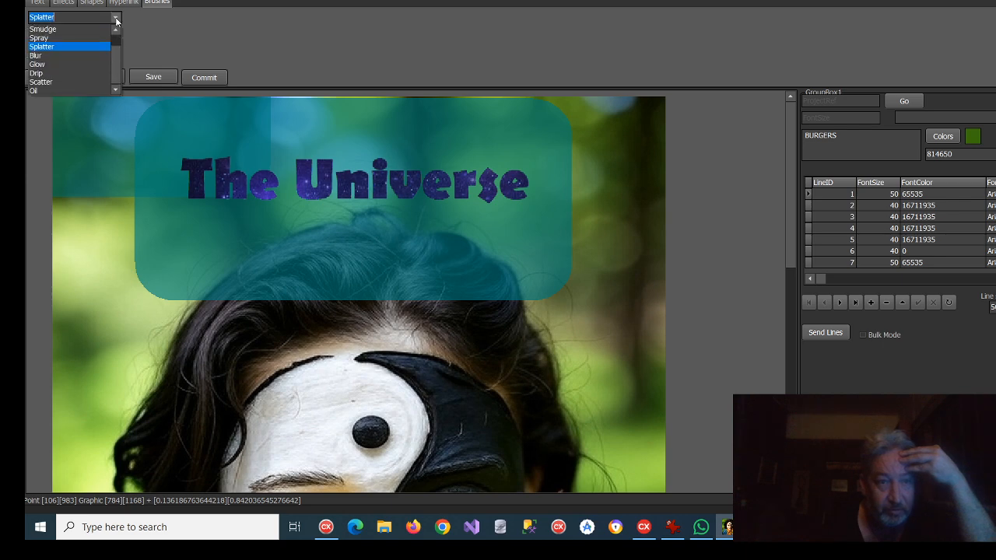
{"action": "left_click", "coordinate": [65, 82]}
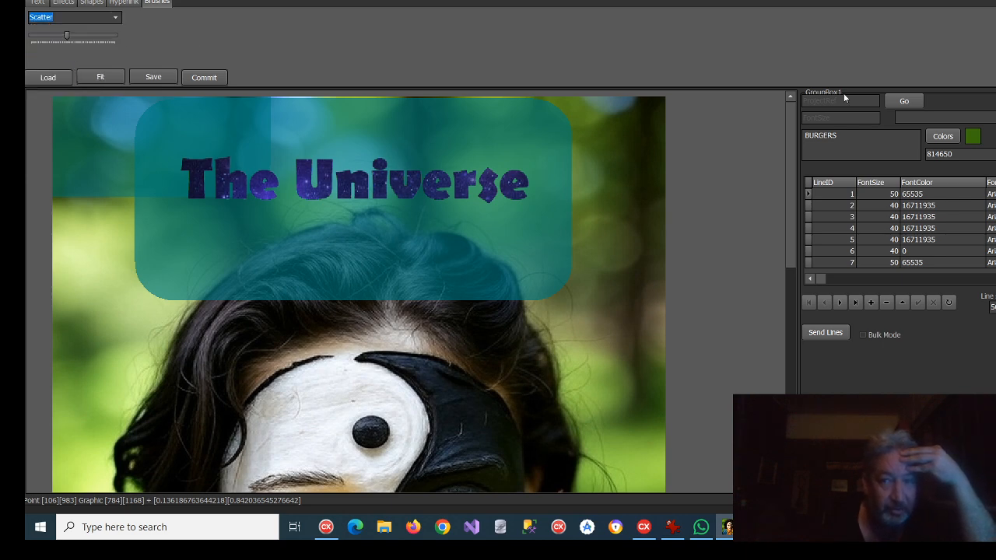
Step: Set the brush color to basic red and scatter specks down the photo's left background beside the upper teal panel
{"action": "left_click", "coordinate": [942, 138]}
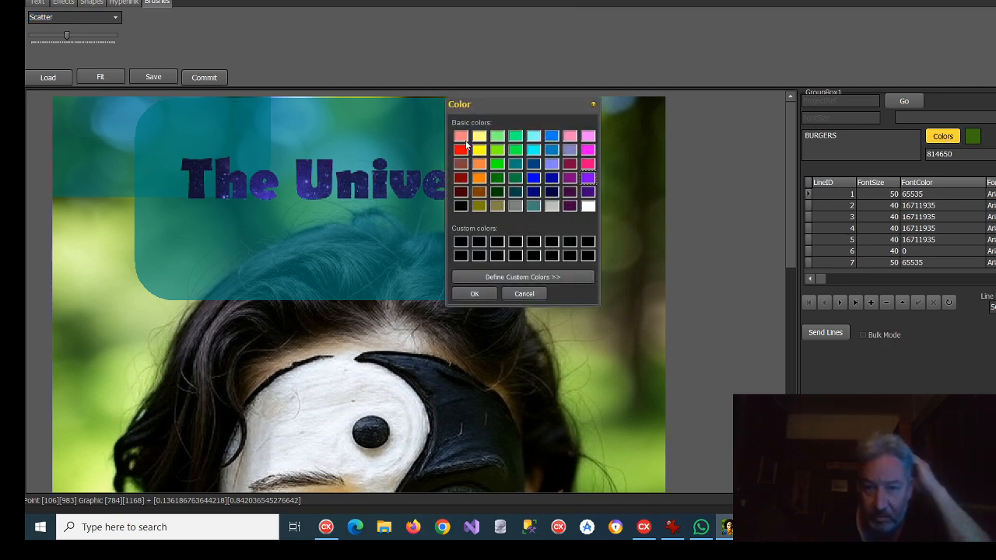
{"action": "left_click", "coordinate": [462, 149]}
{"action": "left_click", "coordinate": [473, 294]}
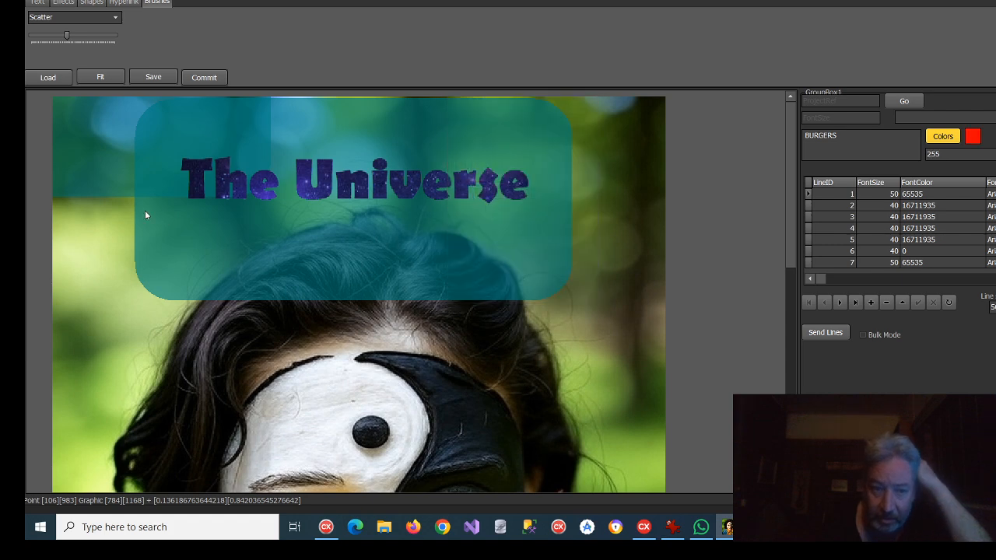
{"action": "mouse_move", "coordinate": [144, 216]}
{"action": "left_mouse_down"}
{"action": "mouse_move", "coordinate": [129, 249]}
{"action": "mouse_move", "coordinate": [121, 214]}
{"action": "mouse_move", "coordinate": [93, 262]}
{"action": "mouse_move", "coordinate": [101, 313]}
{"action": "mouse_move", "coordinate": [119, 322]}
{"action": "left_mouse_up"}
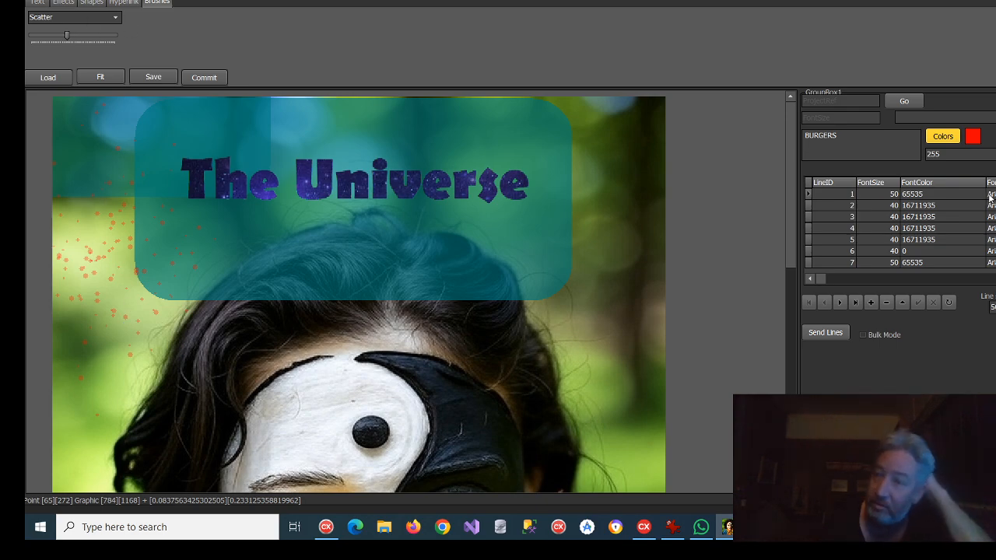
Step: Set the brush color to basic yellow and scatter specks over the red ones along the photo's left side
{"action": "left_click", "coordinate": [942, 138]}
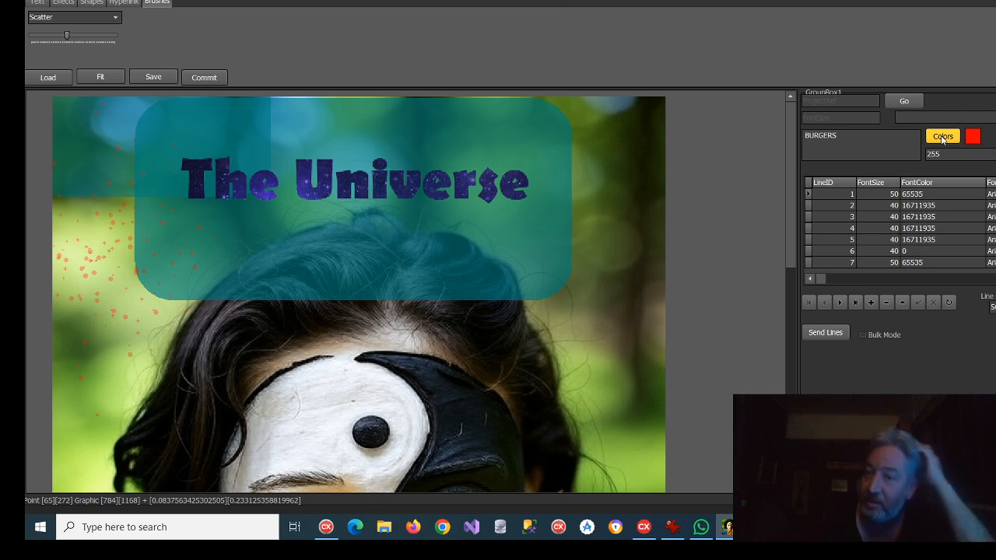
{"action": "left_click", "coordinate": [479, 149]}
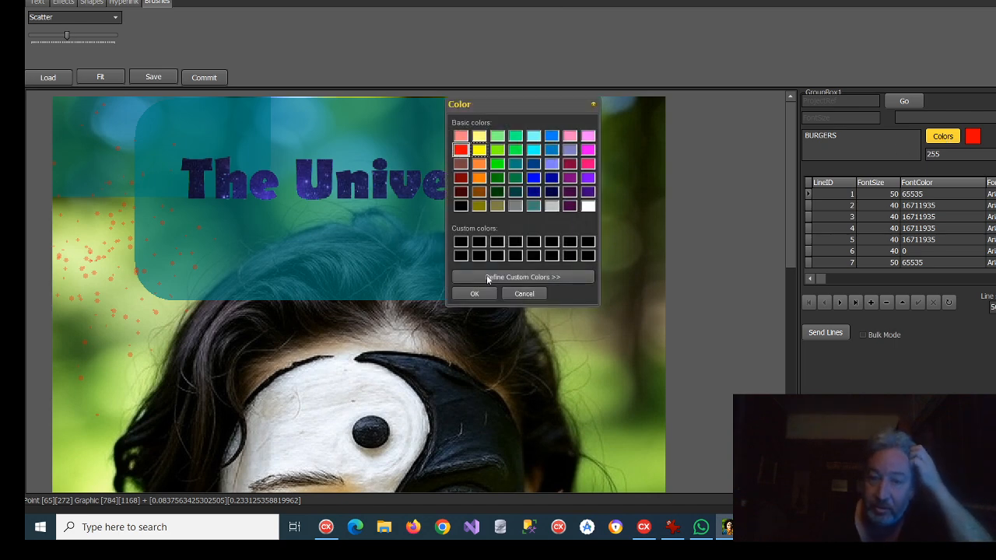
{"action": "left_click", "coordinate": [474, 294]}
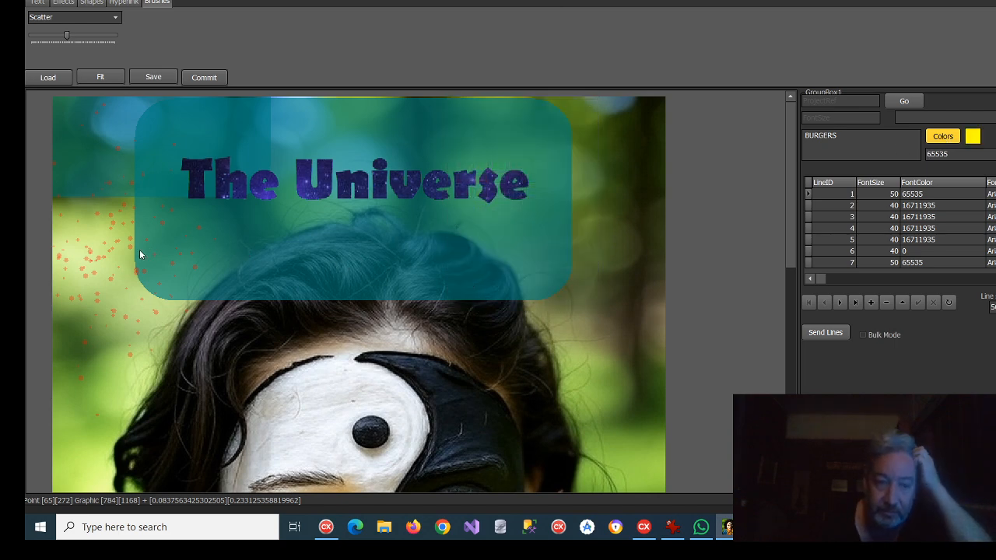
{"action": "mouse_move", "coordinate": [139, 255]}
{"action": "left_mouse_down"}
{"action": "mouse_move", "coordinate": [80, 207]}
{"action": "mouse_move", "coordinate": [110, 267]}
{"action": "mouse_move", "coordinate": [136, 278]}
{"action": "mouse_move", "coordinate": [122, 167]}
{"action": "left_mouse_up"}
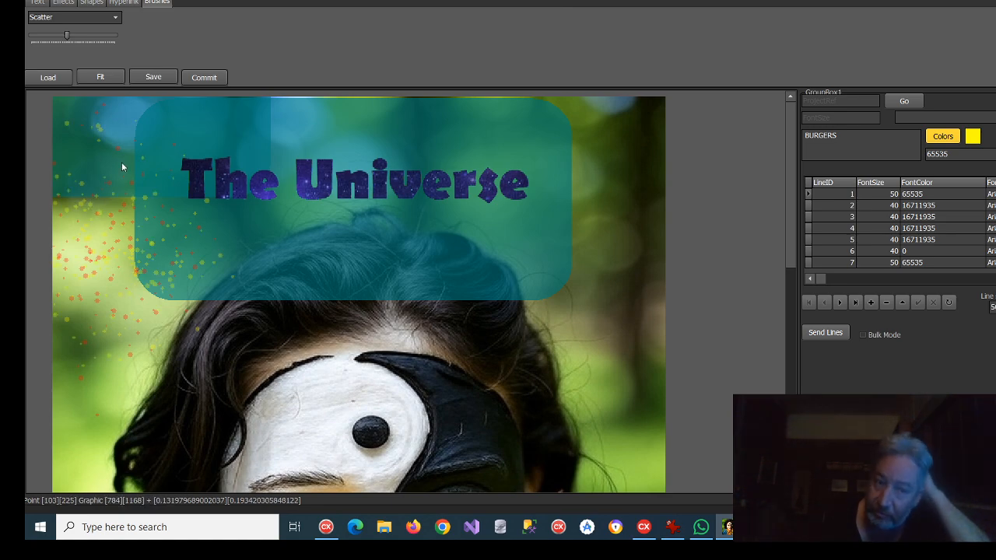
Step: Place a trial "... is my playground" text on the background beside the hair and clear the text entry to remove it
{"action": "left_click", "coordinate": [36, 3]}
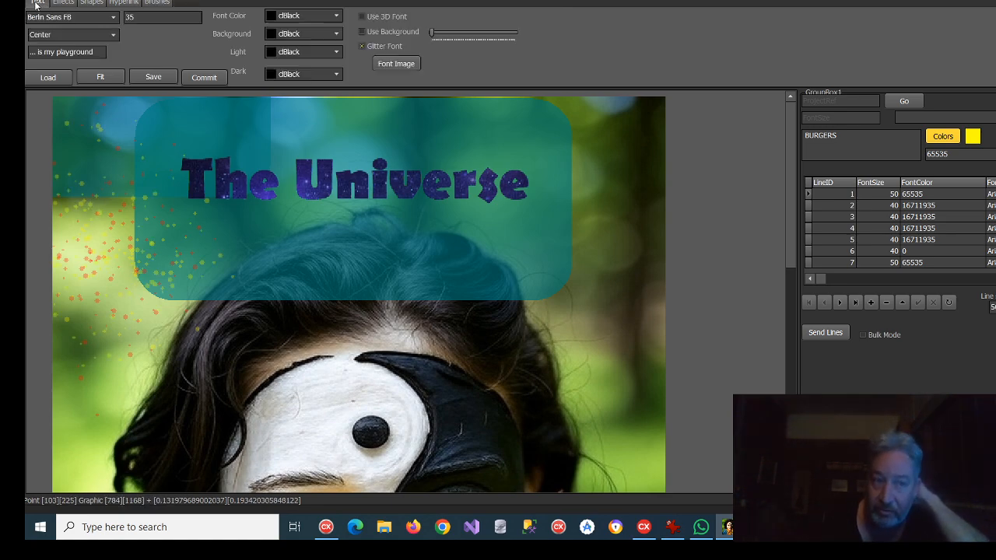
{"action": "left_click", "coordinate": [593, 371]}
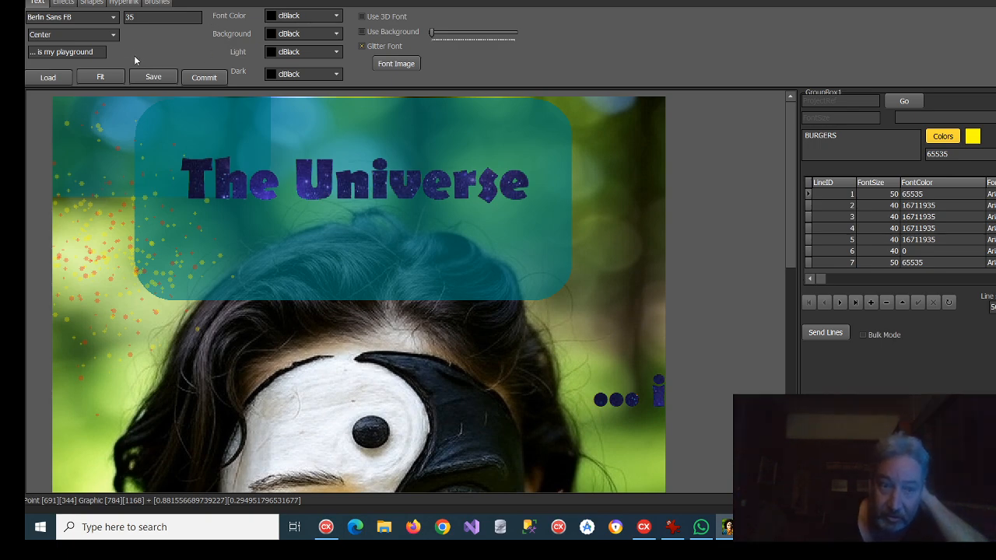
{"action": "left_click_drag", "start_coordinate": [96, 51], "coordinate": [29, 51]}
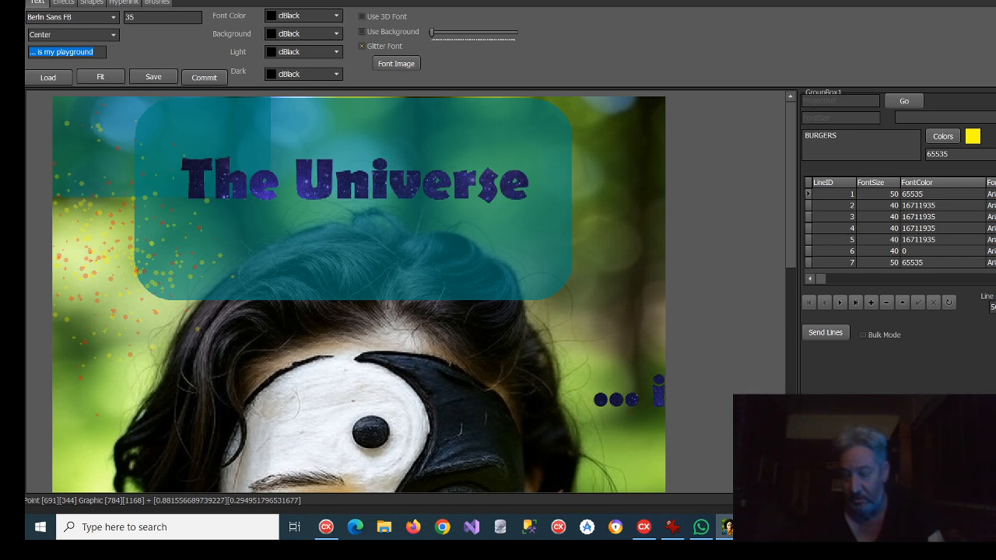
{"action": "key", "text": "BackSpace"}
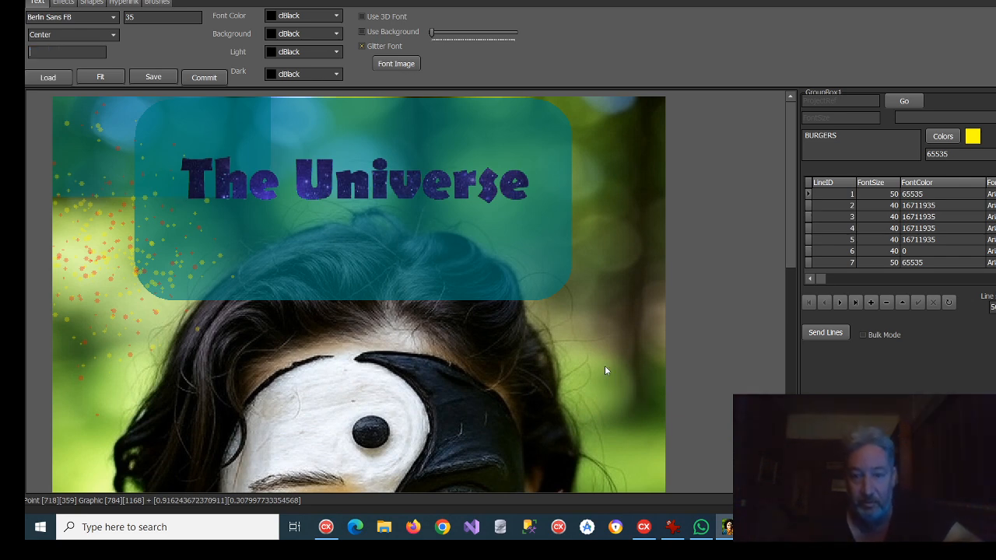
{"action": "left_click", "coordinate": [588, 342]}
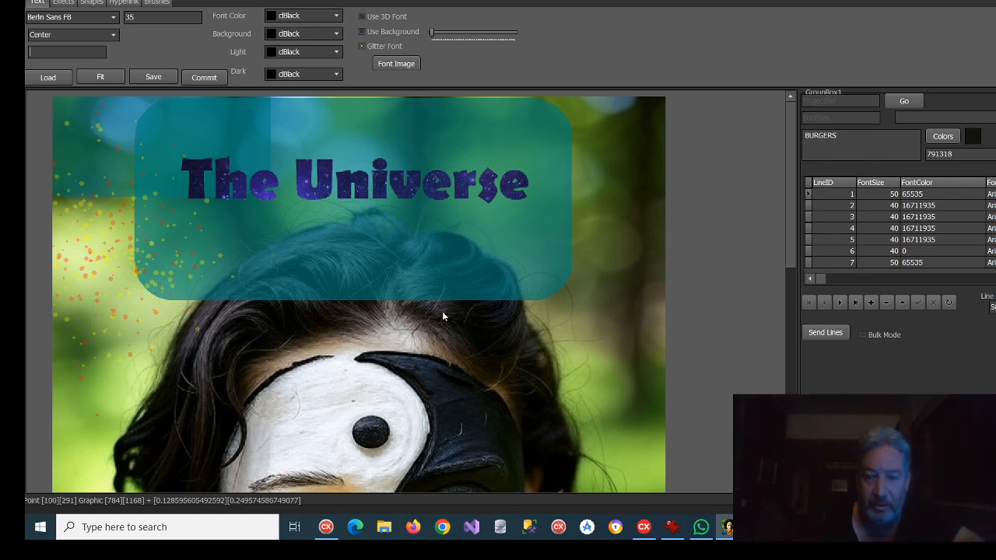
{"action": "left_click", "coordinate": [598, 386]}
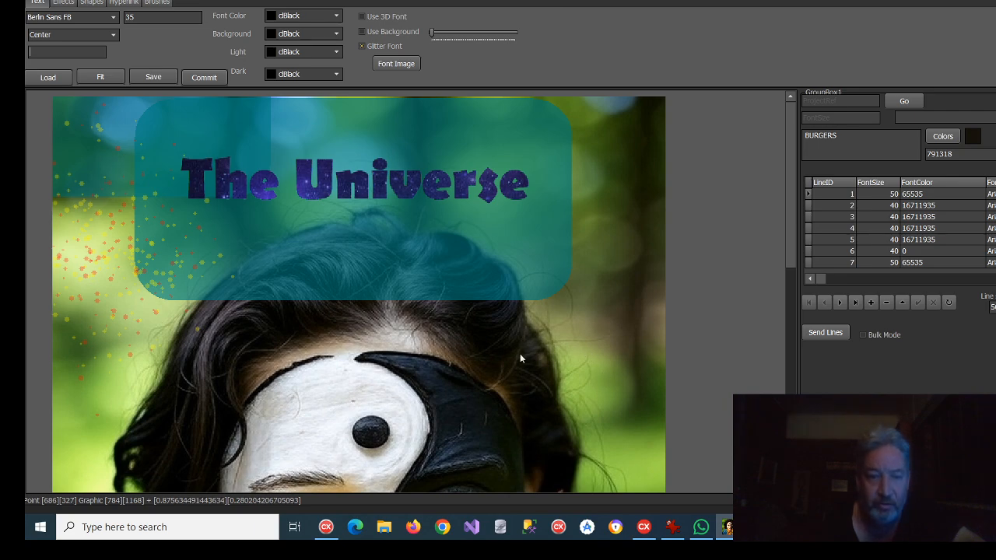
Step: Set the Scatter brush color to a custom pale yellow (RGB 245, 250, 171) and scatter specks down the photo's right background
{"action": "scroll", "coordinate": [519, 353], "scroll_direction": "down", "scroll_amount": 4}
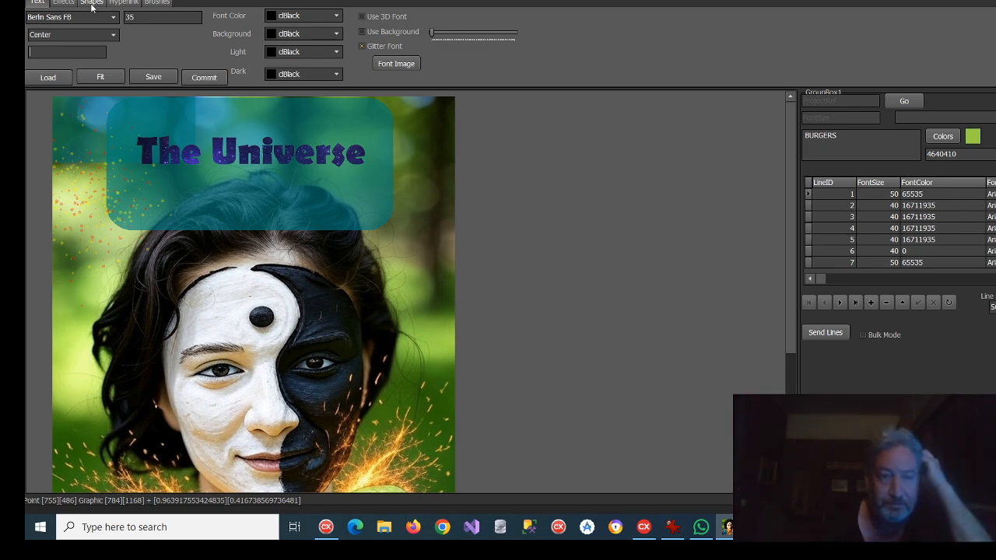
{"action": "left_click", "coordinate": [155, 3]}
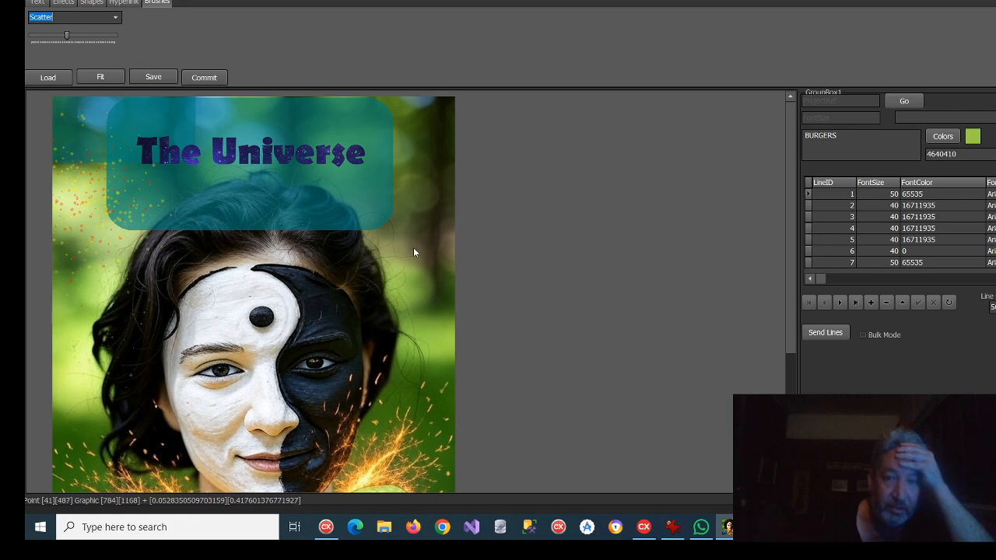
{"action": "left_click", "coordinate": [951, 137]}
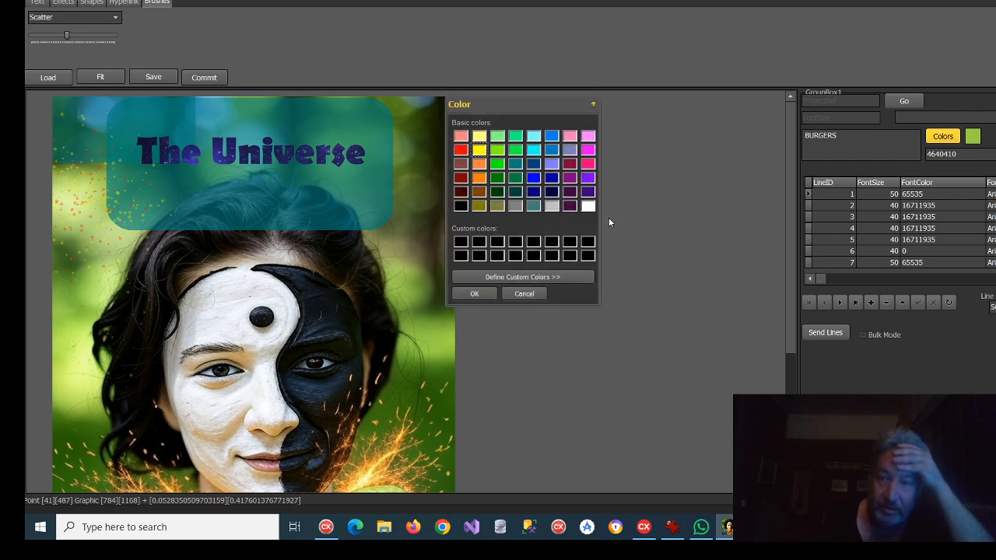
{"action": "left_click", "coordinate": [535, 280]}
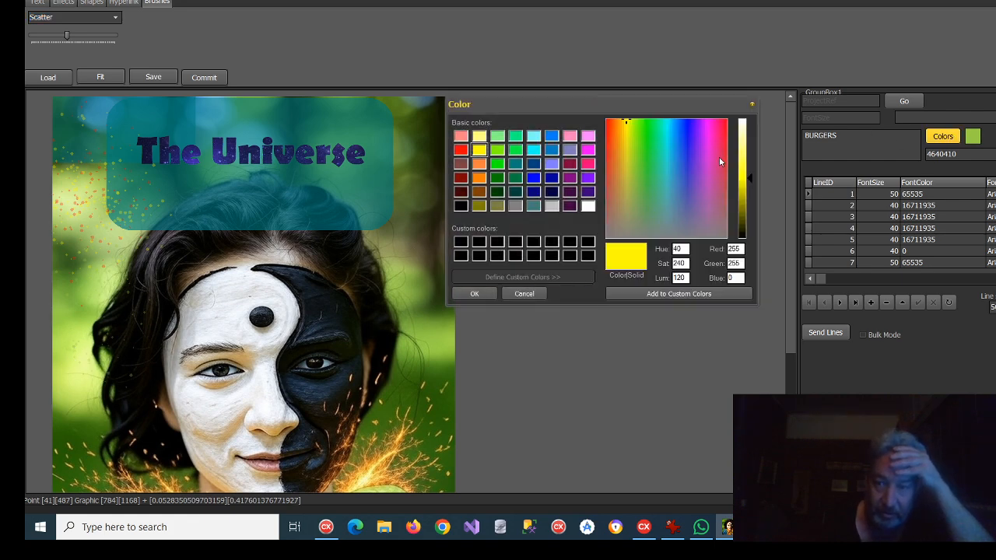
{"action": "left_click", "coordinate": [666, 148]}
{"action": "left_click", "coordinate": [677, 148]}
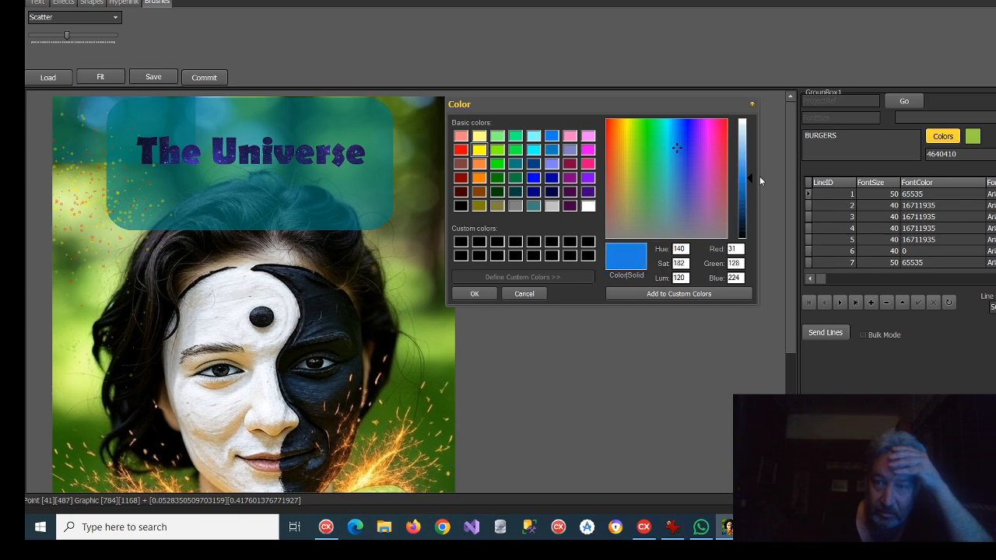
{"action": "left_click_drag", "start_coordinate": [751, 175], "coordinate": [752, 139]}
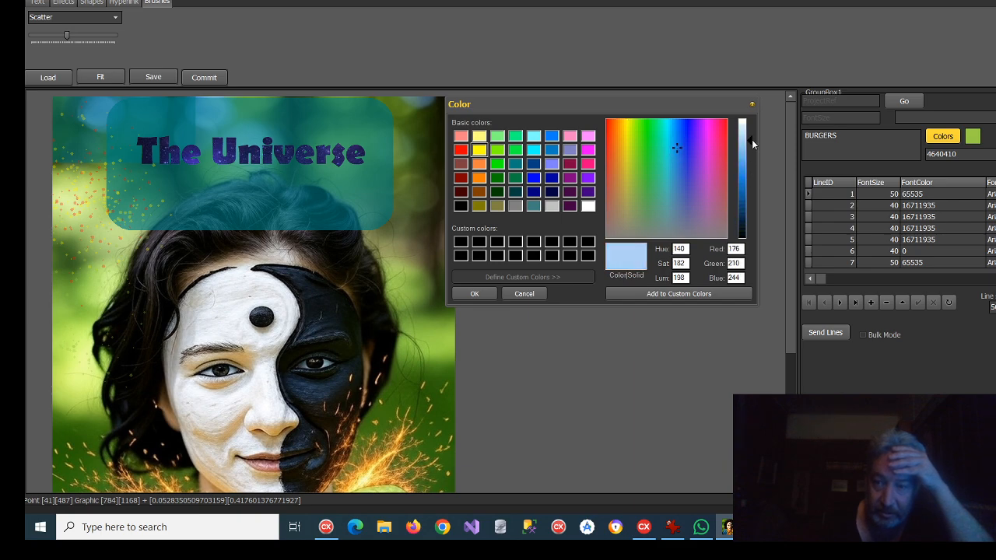
{"action": "left_click", "coordinate": [627, 134]}
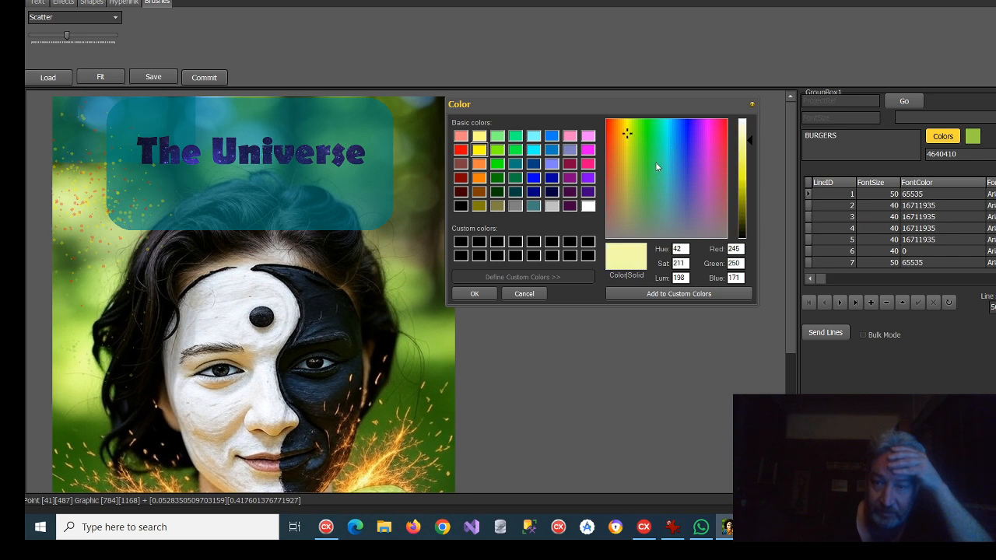
{"action": "left_click", "coordinate": [474, 293]}
{"action": "mouse_move", "coordinate": [410, 266]}
{"action": "left_mouse_down"}
{"action": "mouse_move", "coordinate": [425, 202]}
{"action": "mouse_move", "coordinate": [425, 221]}
{"action": "left_mouse_up"}
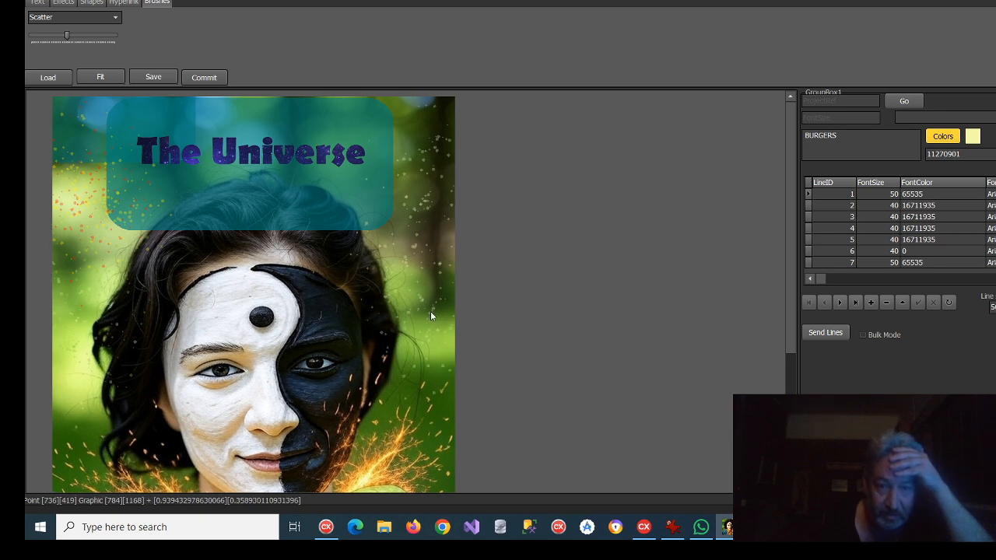
Step: Apply the Retro Film effect to the decorated portrait
{"action": "scroll", "coordinate": [602, 270], "scroll_direction": "down", "scroll_amount": 3}
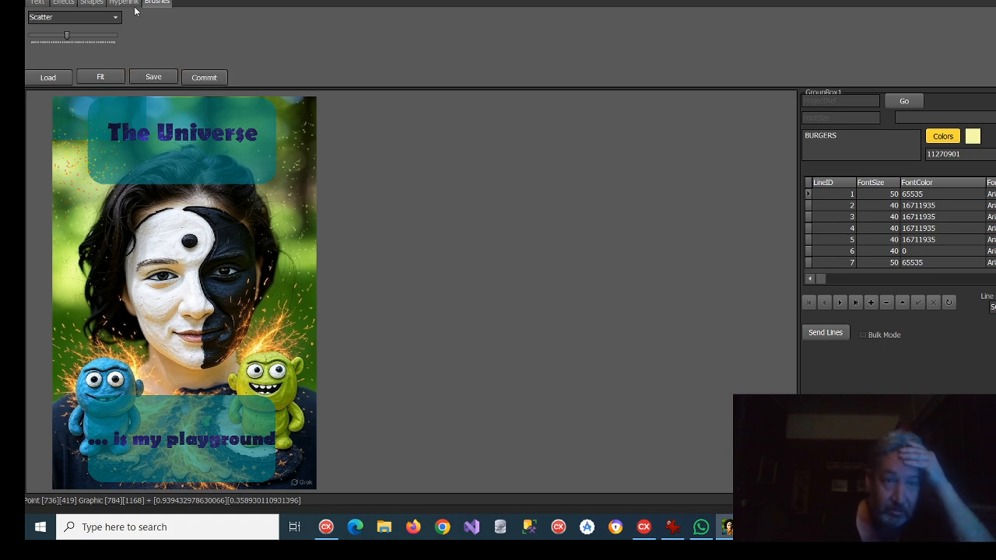
{"action": "left_click", "coordinate": [63, 3]}
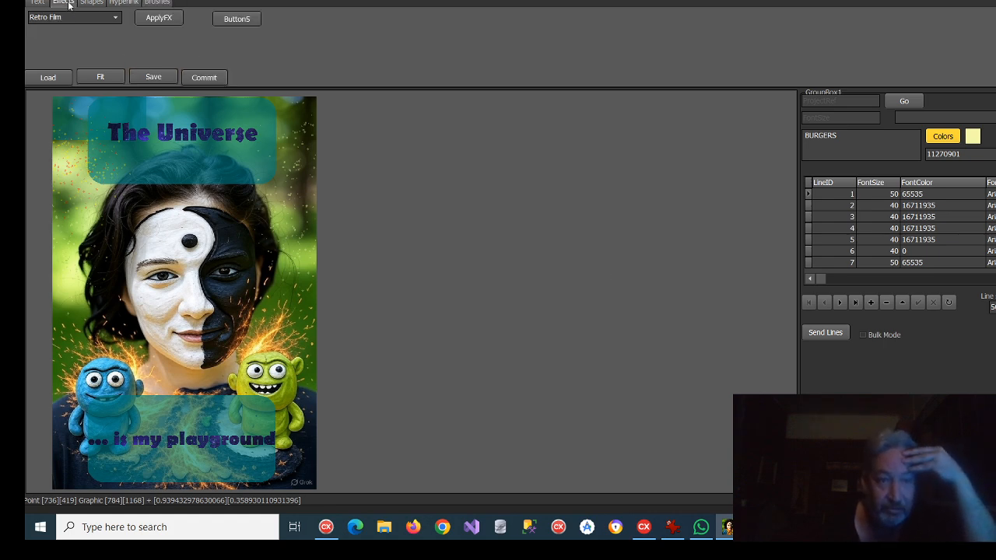
{"action": "left_click", "coordinate": [116, 17]}
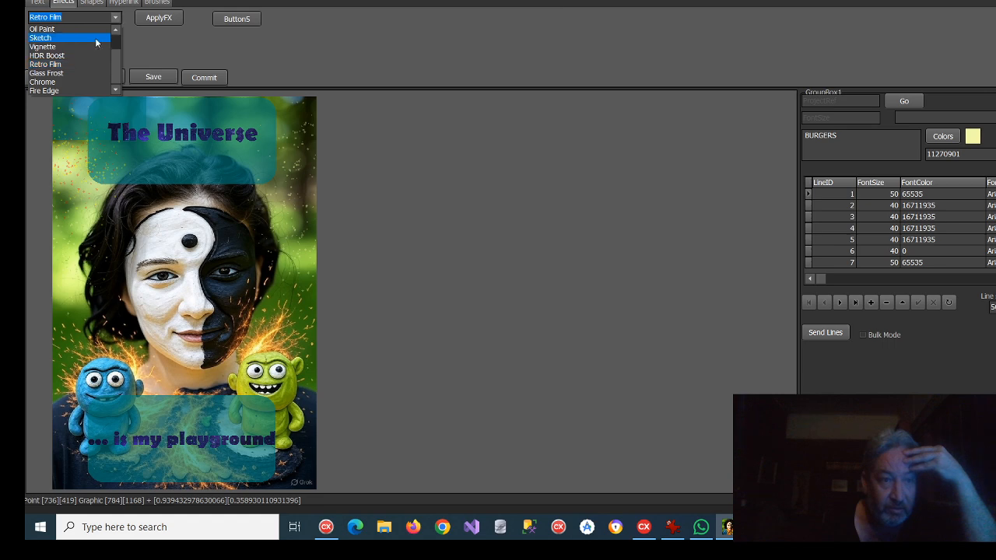
{"action": "left_click", "coordinate": [54, 64]}
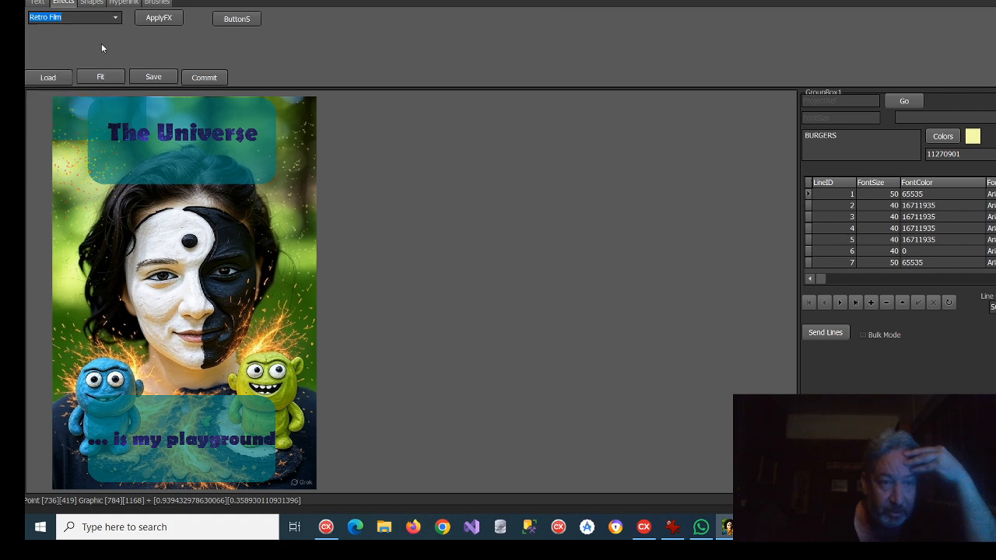
{"action": "left_click", "coordinate": [159, 17]}
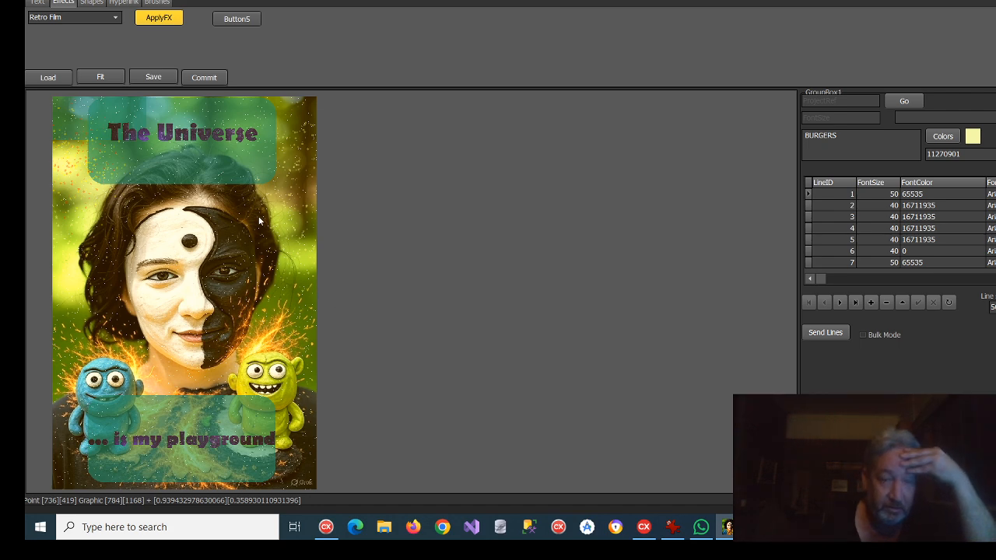
Step: Try the Vignette effect on the Retro Film version of the portrait
{"action": "left_click", "coordinate": [115, 17]}
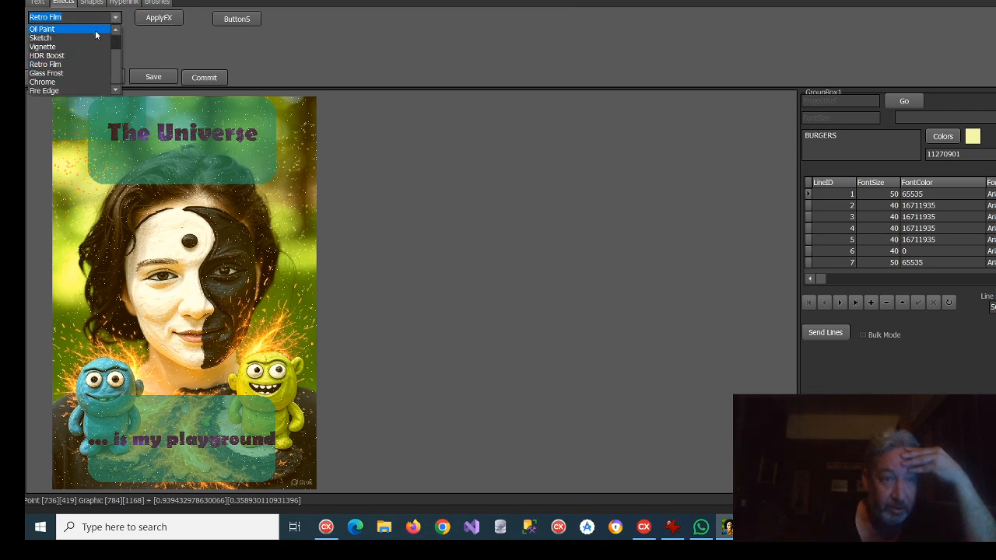
{"action": "left_click", "coordinate": [272, 51]}
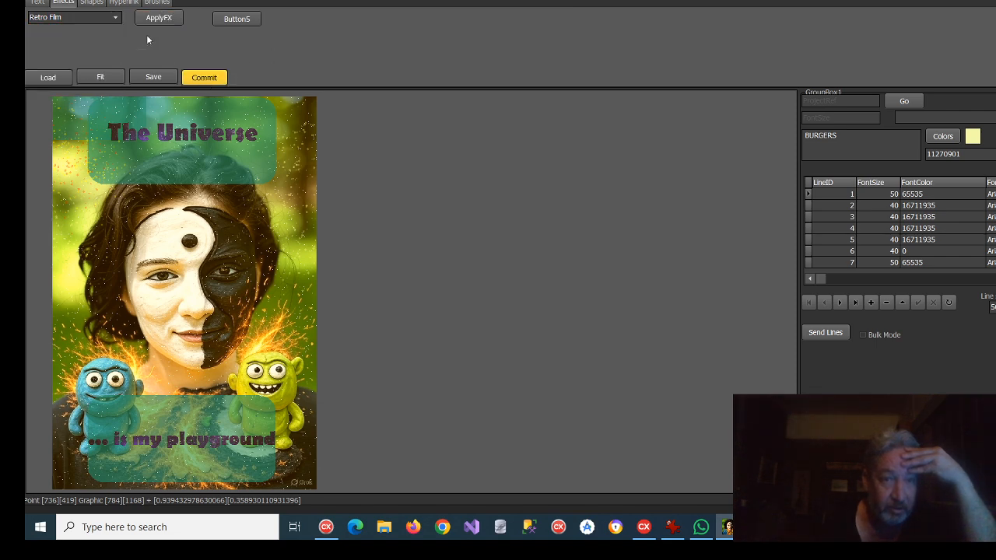
{"action": "left_click", "coordinate": [115, 17]}
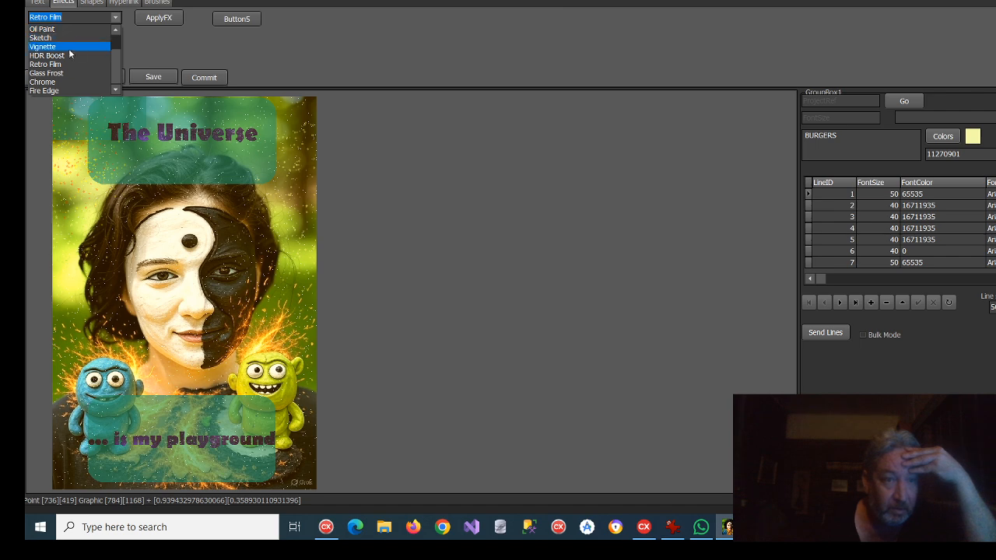
{"action": "left_click", "coordinate": [67, 47]}
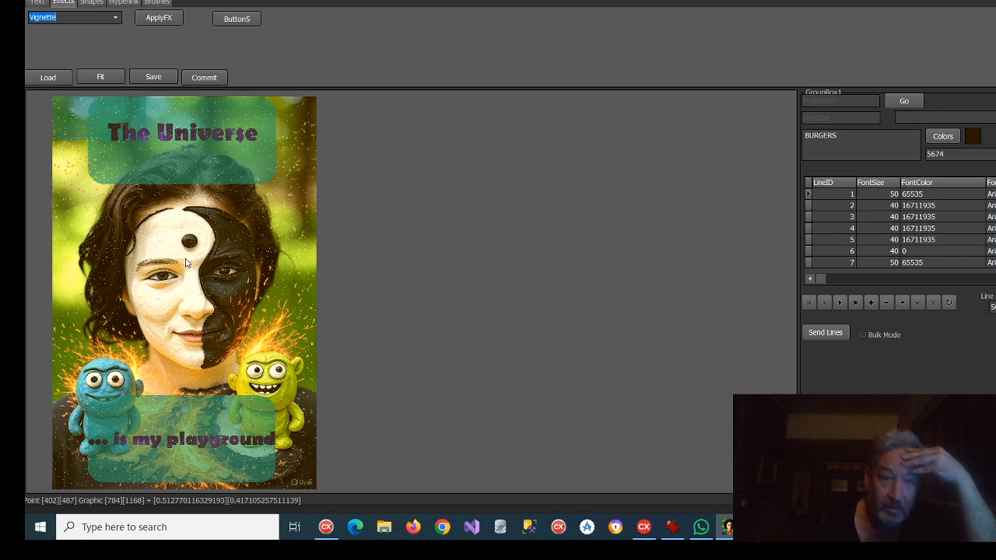
{"action": "left_click", "coordinate": [169, 19]}
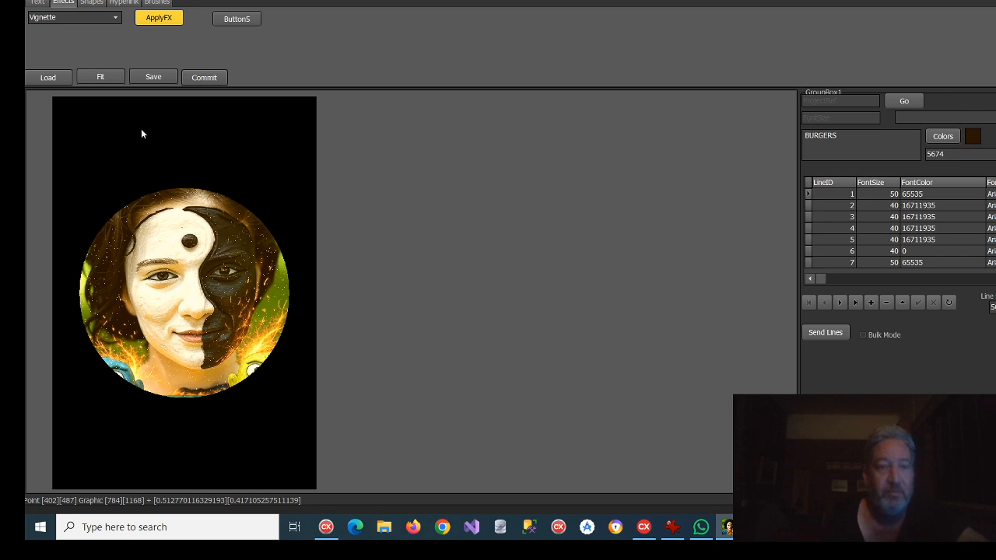
Step: Place a trial 700 by 400 RoundRect shape over the portrait and lower the shape opacity to its minimum
{"action": "left_click", "coordinate": [92, 2]}
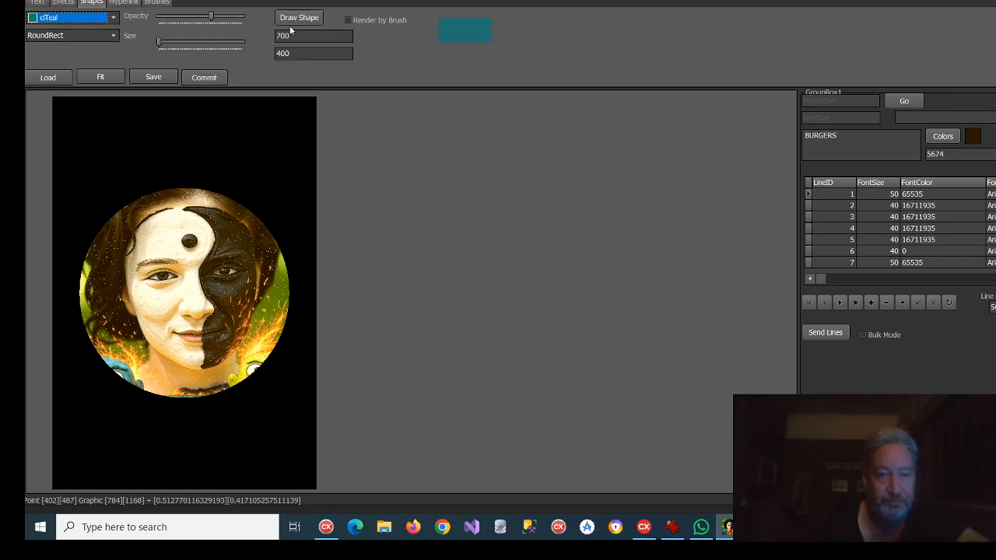
{"action": "left_click", "coordinate": [320, 19]}
{"action": "left_click", "coordinate": [152, 130]}
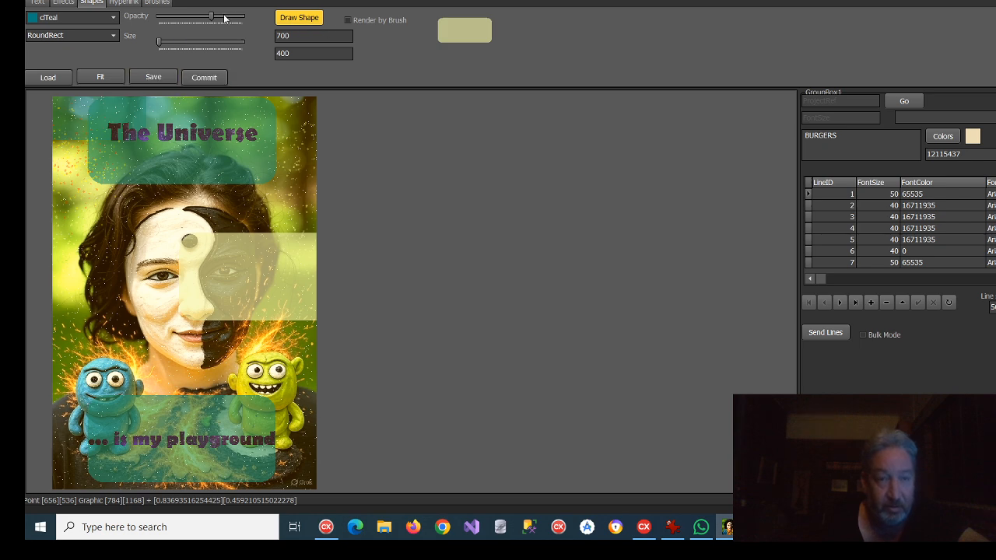
{"action": "left_click_drag", "start_coordinate": [213, 17], "coordinate": [160, 17]}
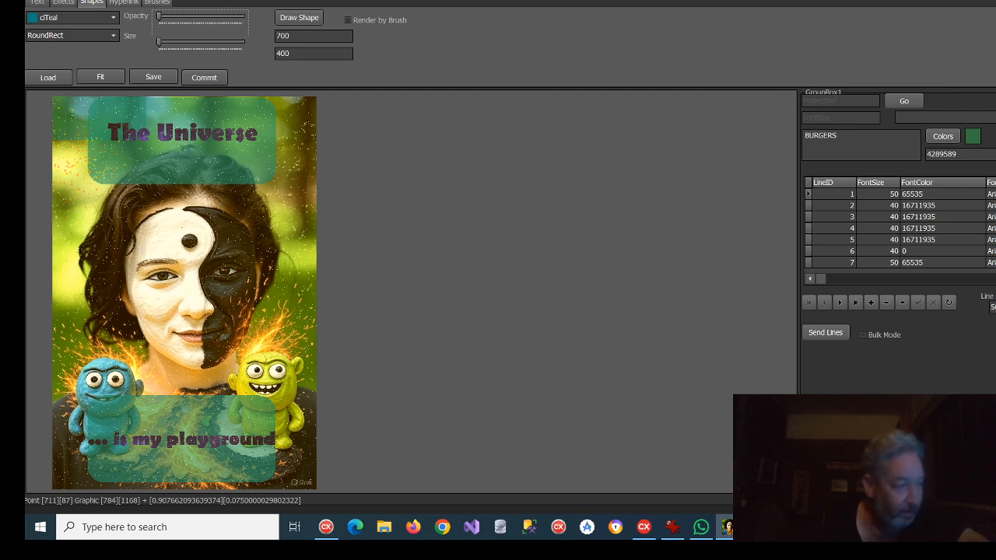
Step: Save the image to the Pictures folder as a Bitmap with the file name "name"
{"action": "left_click", "coordinate": [154, 77]}
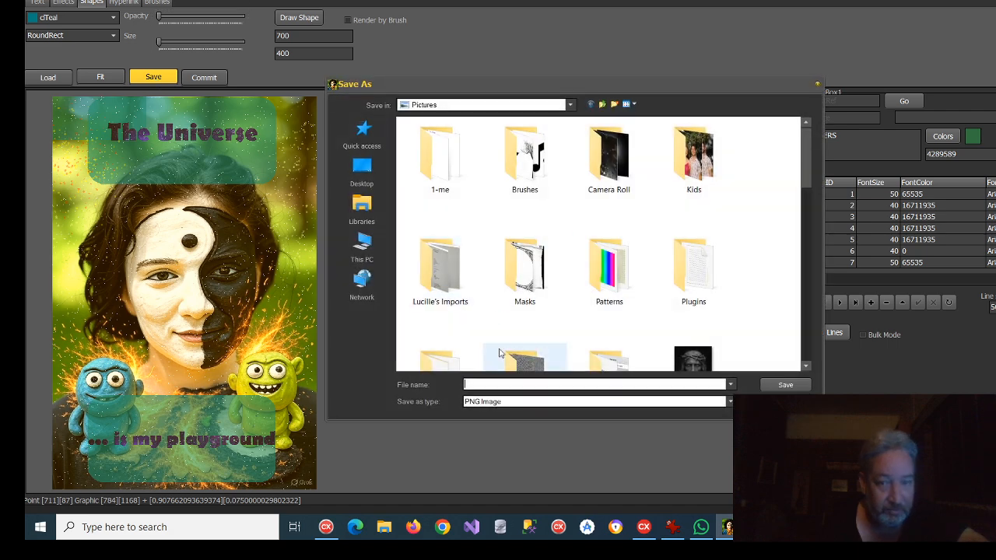
{"action": "left_click", "coordinate": [730, 402]}
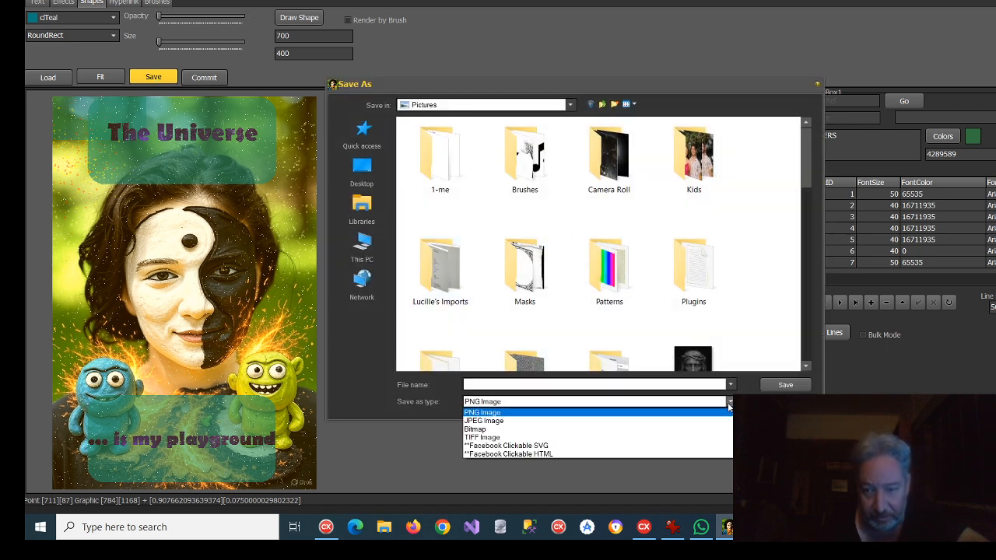
{"action": "left_click", "coordinate": [486, 429]}
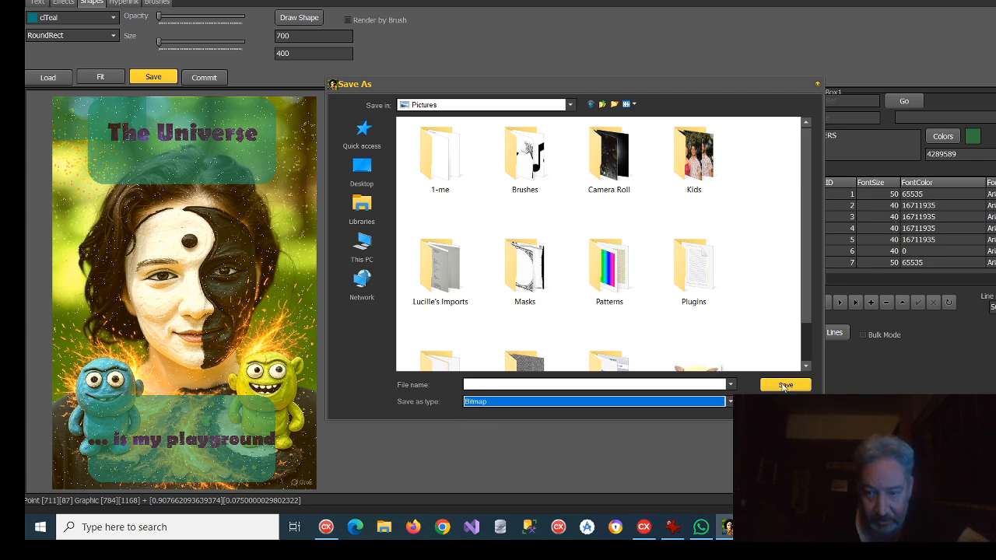
{"action": "left_click", "coordinate": [513, 383]}
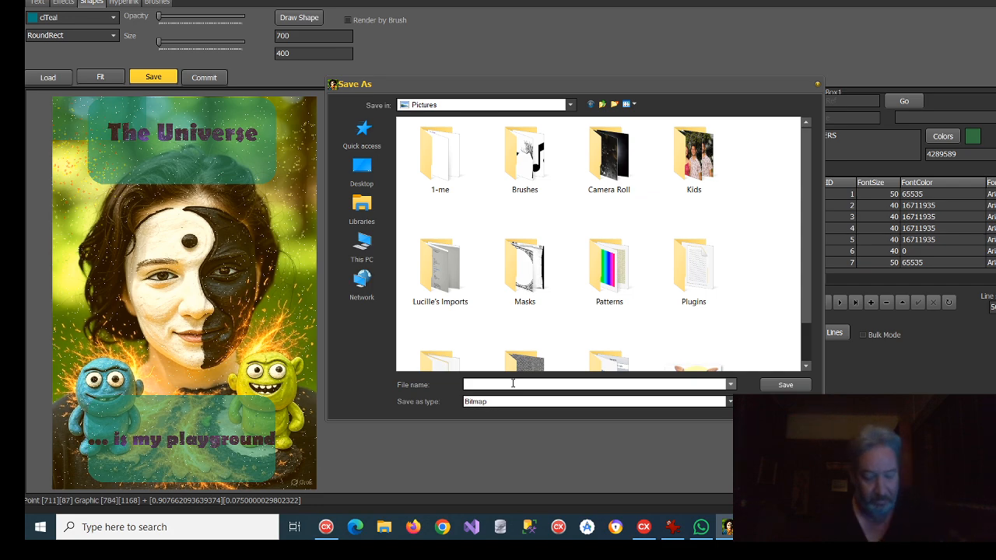
{"action": "type", "text": "name"}
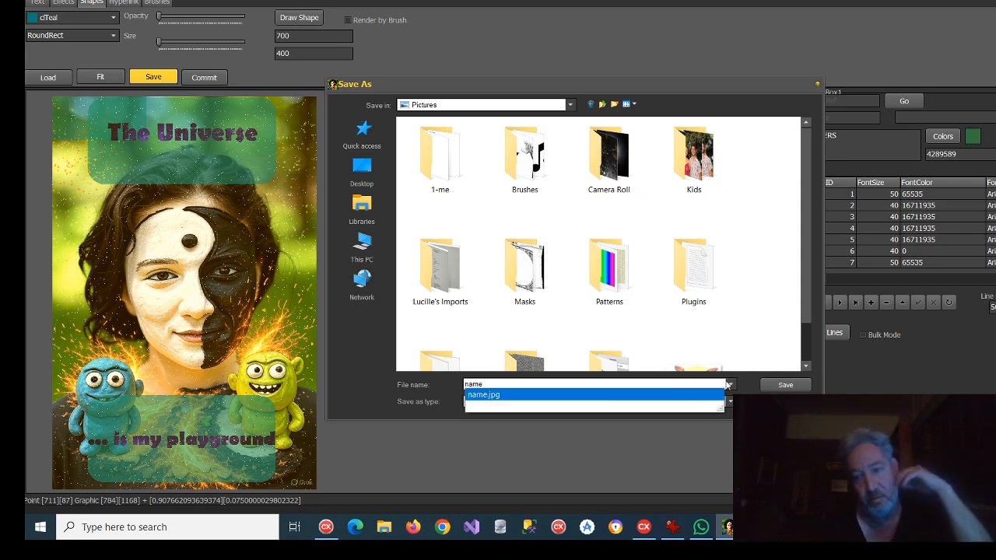
{"action": "left_click", "coordinate": [782, 384]}
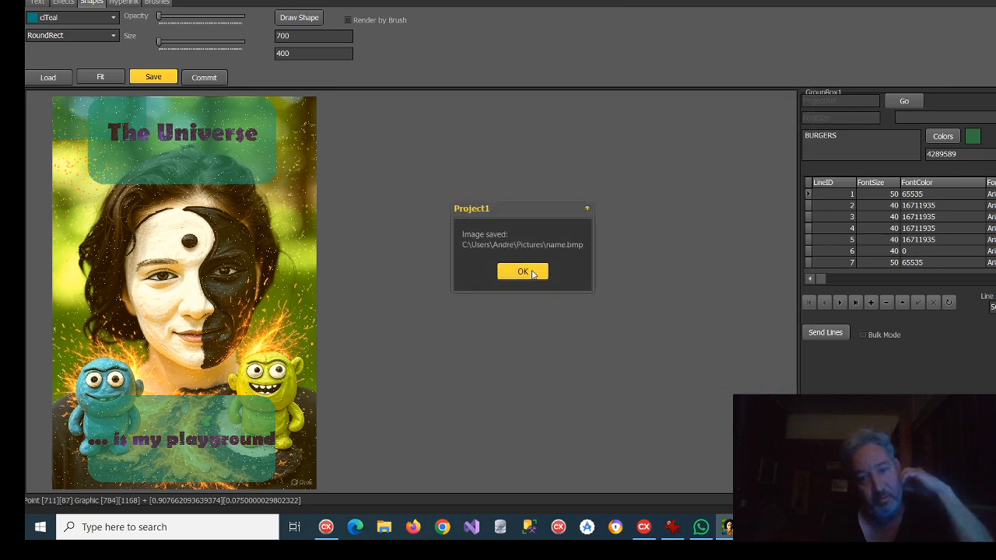
{"action": "left_click", "coordinate": [533, 274]}
Step: Load the saved name.bmp from the Pictures folder into the editor
{"action": "left_click", "coordinate": [383, 527]}
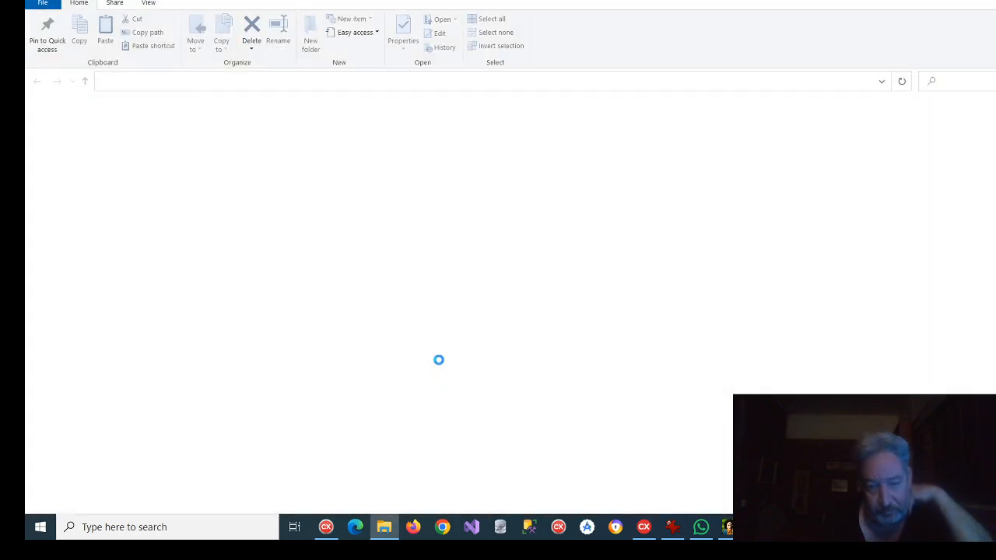
{"action": "key", "text": "alt+F4"}
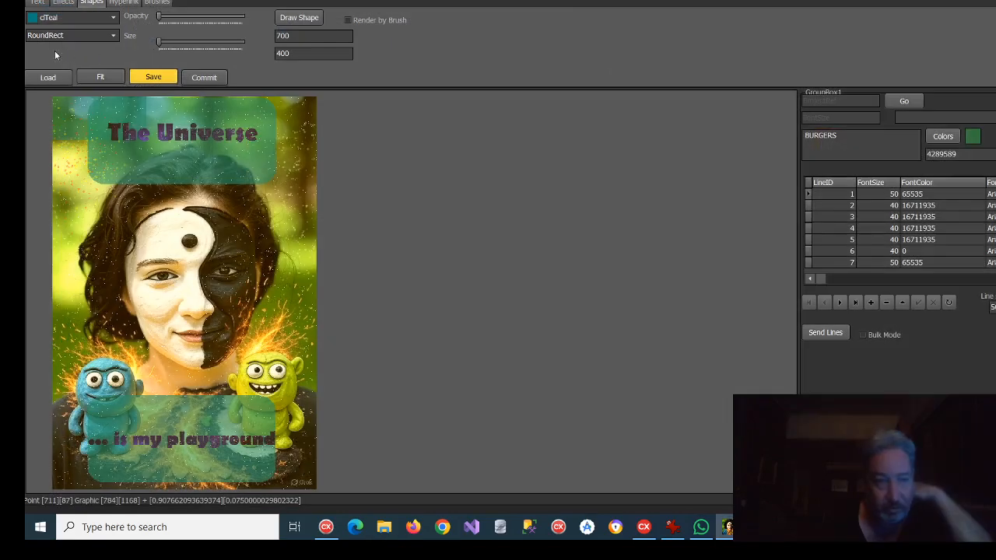
{"action": "left_click", "coordinate": [46, 81]}
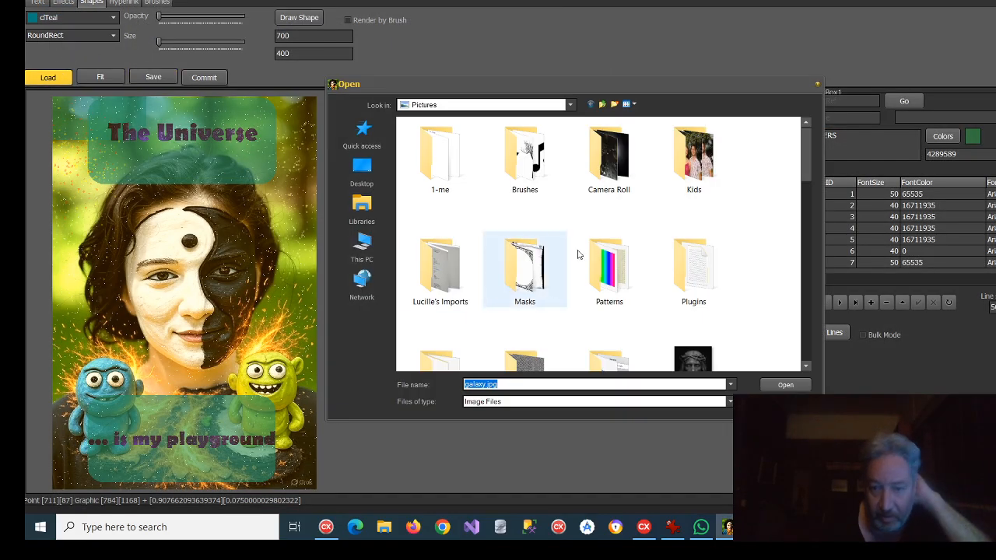
{"action": "scroll", "coordinate": [589, 251], "scroll_direction": "down", "scroll_amount": 6}
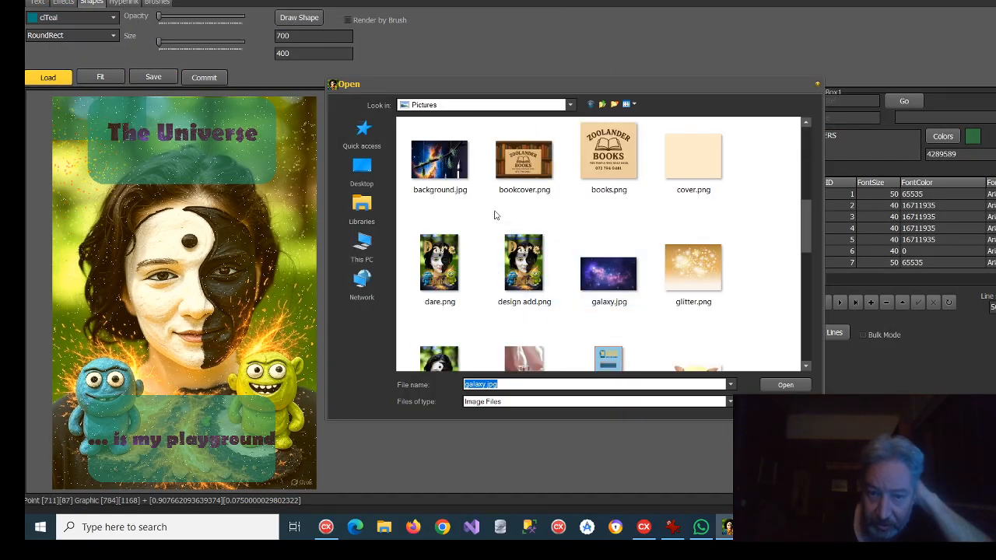
{"action": "scroll", "coordinate": [502, 229], "scroll_direction": "down", "scroll_amount": 3}
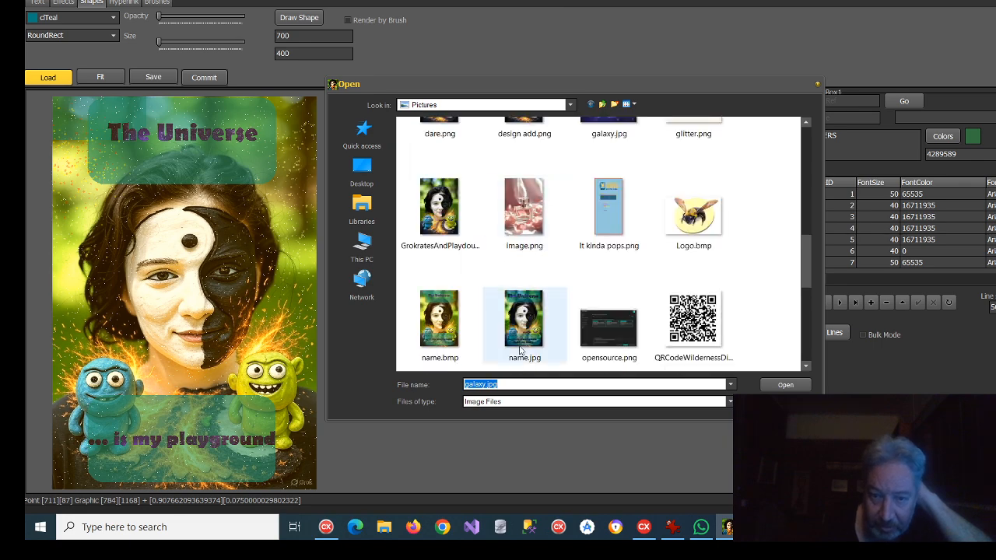
{"action": "left_click", "coordinate": [434, 319]}
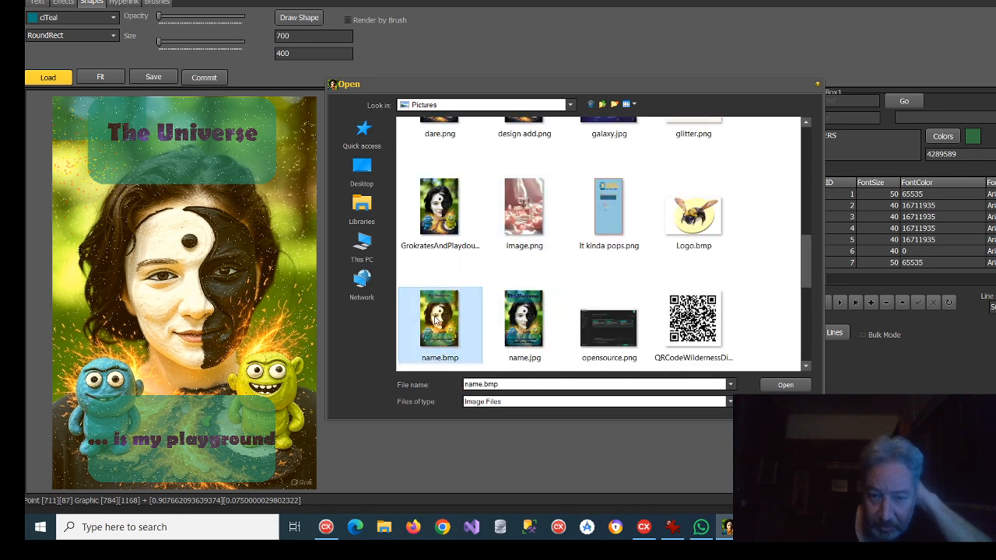
{"action": "left_click", "coordinate": [784, 385]}
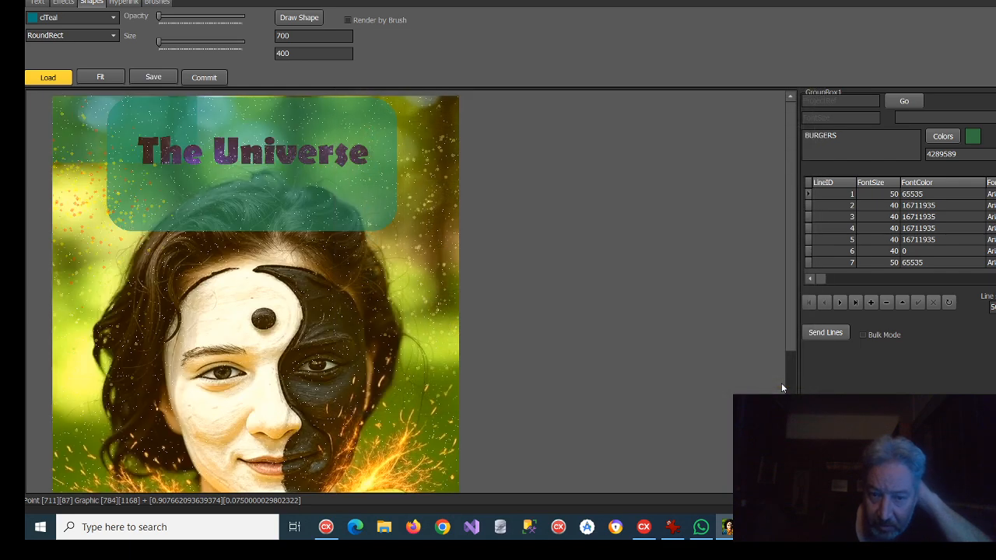